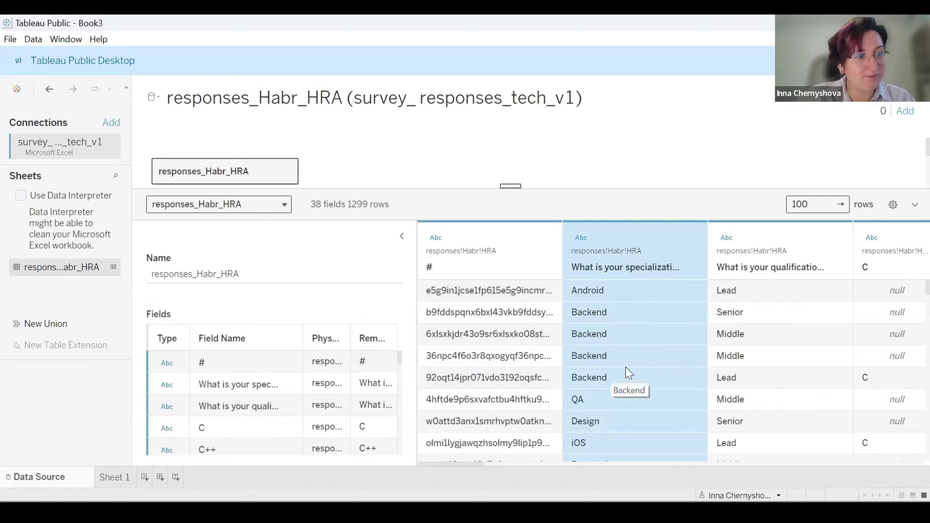
# Browse the data preview rows and the specialization, qualification and programming-language columns.
pyautogui.scroll(-10, 627, 372)
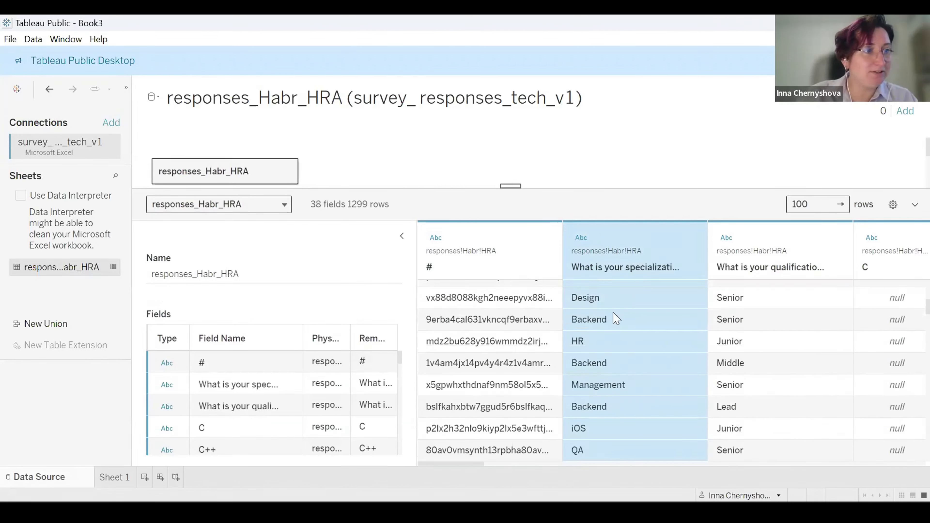
pyautogui.scroll(-2, 632, 390)
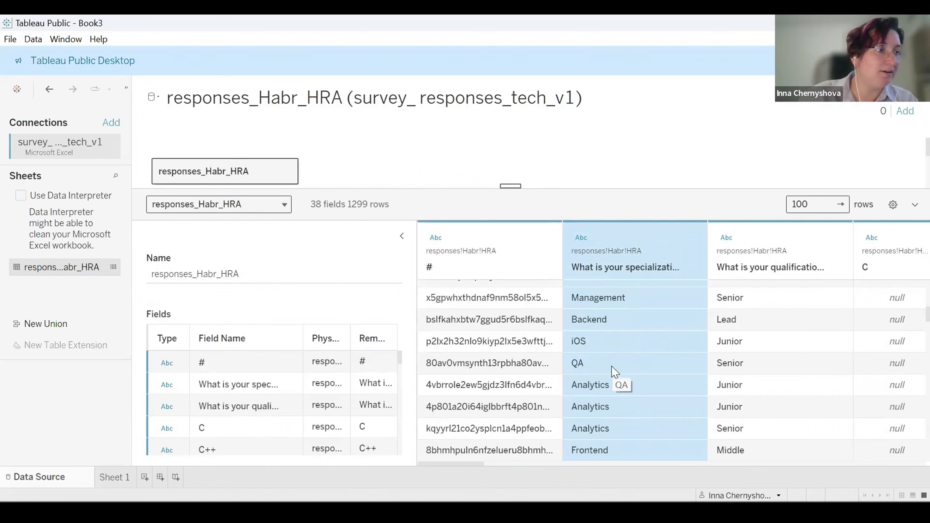
pyautogui.scroll(-2, 652, 421)
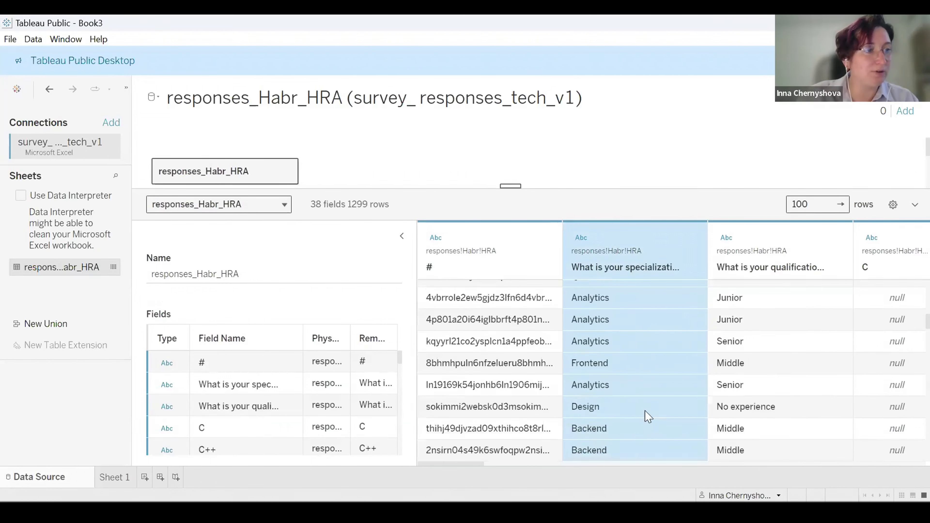
pyautogui.scroll(-5, 644, 392)
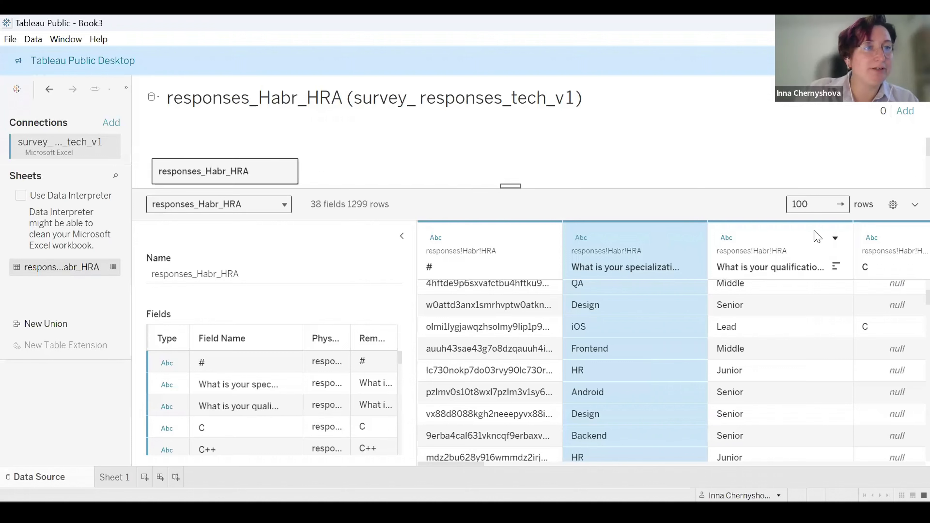
pyautogui.click(807, 276)
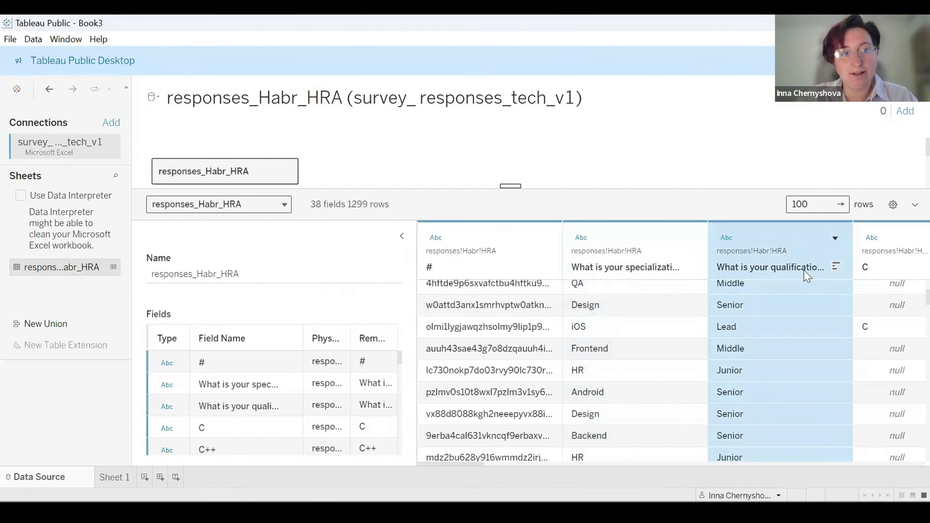
pyautogui.click(486, 461)
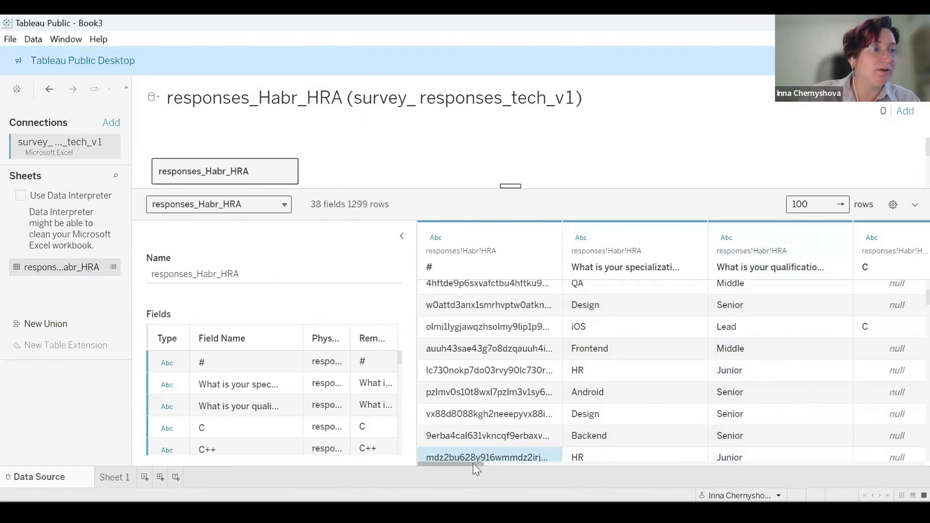
pyautogui.moveTo(476, 463); pyautogui.dragTo(531, 465)
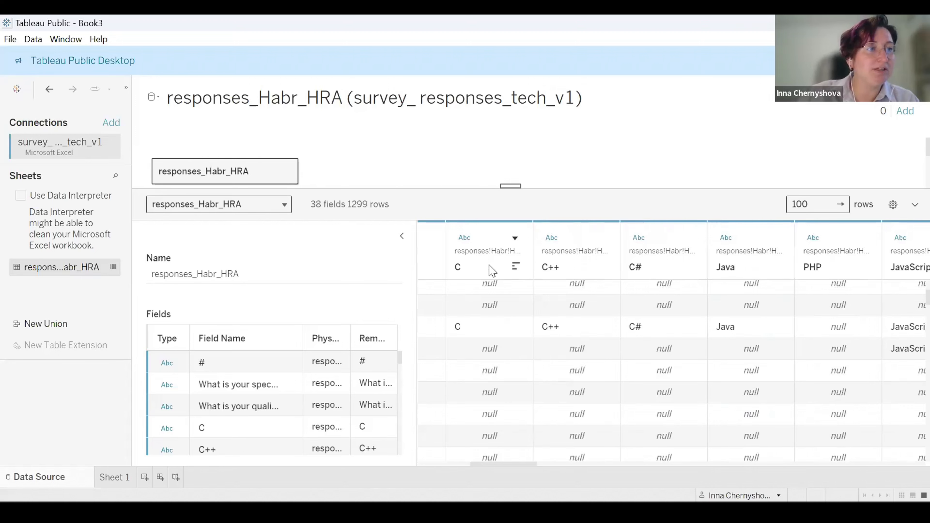
pyautogui.click(492, 271)
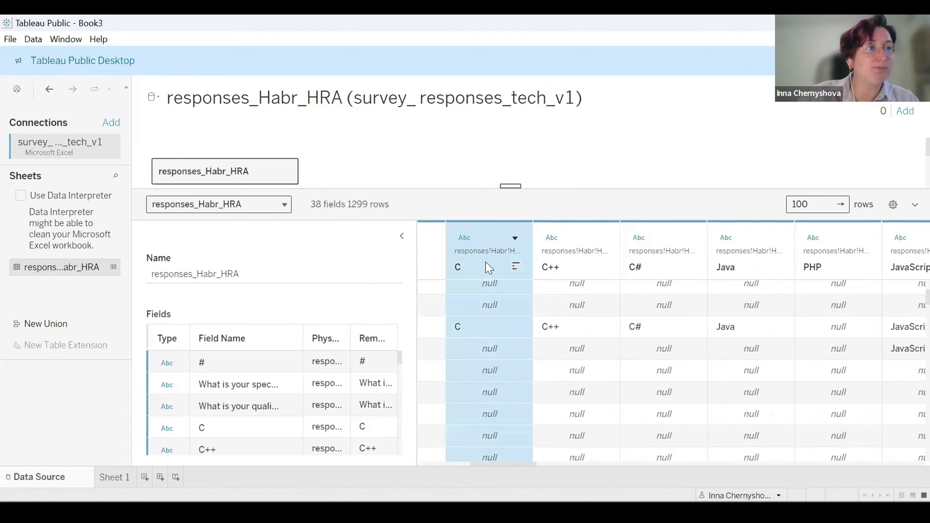
pyautogui.click(575, 270)
pyautogui.click(659, 272)
pyautogui.click(743, 275)
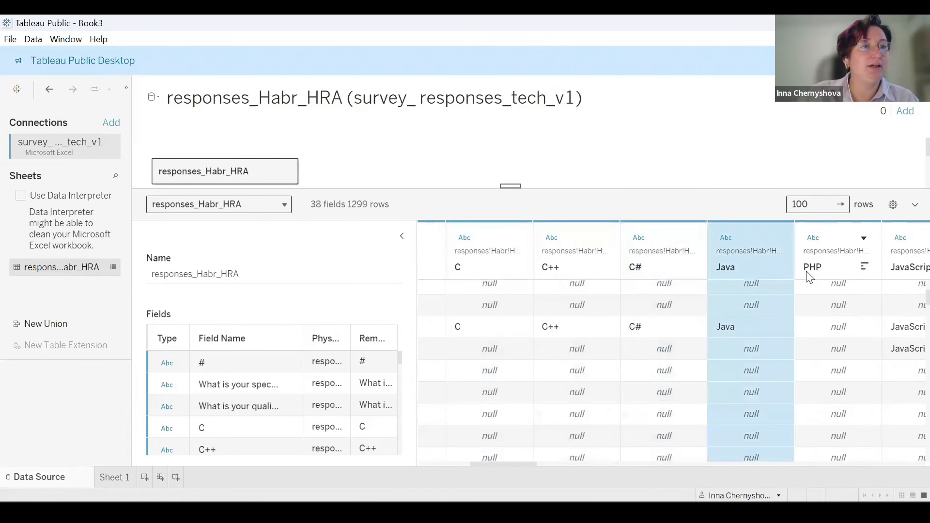
pyautogui.click(809, 277)
pyautogui.click(495, 458)
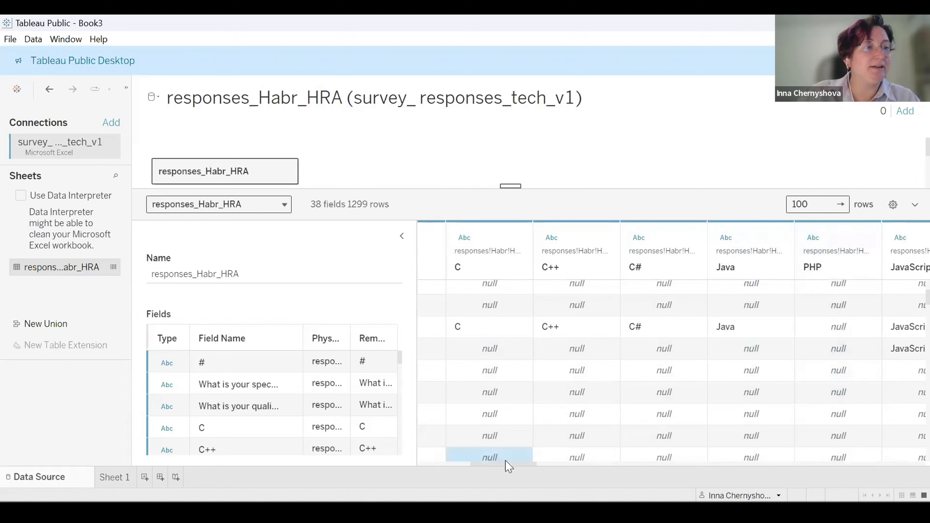
pyautogui.moveTo(515, 464)
pyautogui.mouseDown()
pyautogui.moveTo(563, 466)
pyautogui.moveTo(601, 452)
pyautogui.moveTo(500, 460)
pyautogui.moveTo(523, 465)
pyautogui.moveTo(513, 464)
pyautogui.mouseUp()
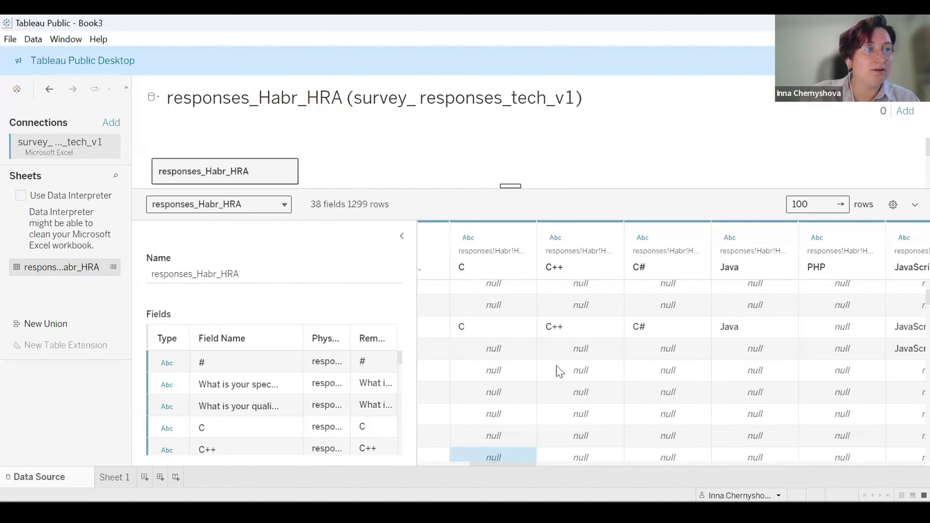
# Examine the language, motivation and work-condition columns further along the data preview.
pyautogui.click(493, 273)
pyautogui.click(575, 272)
pyautogui.click(484, 266)
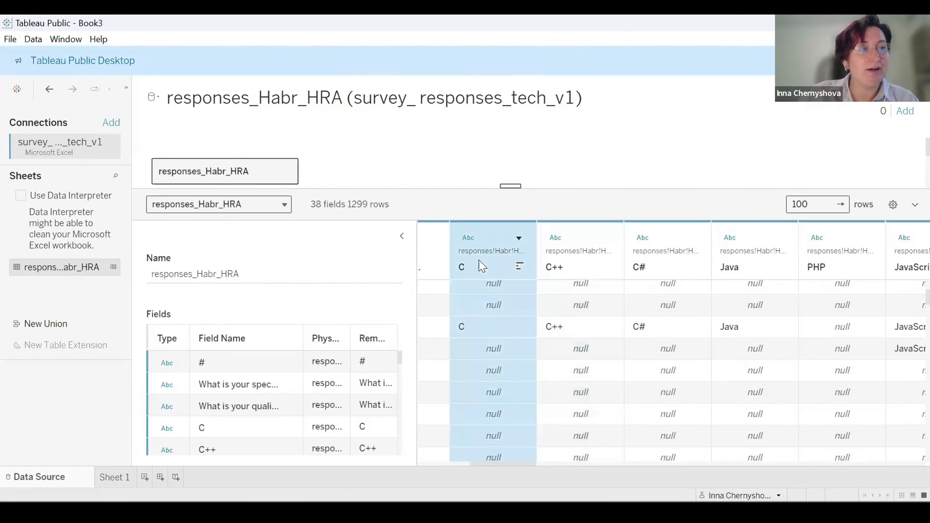
pyautogui.click(586, 273)
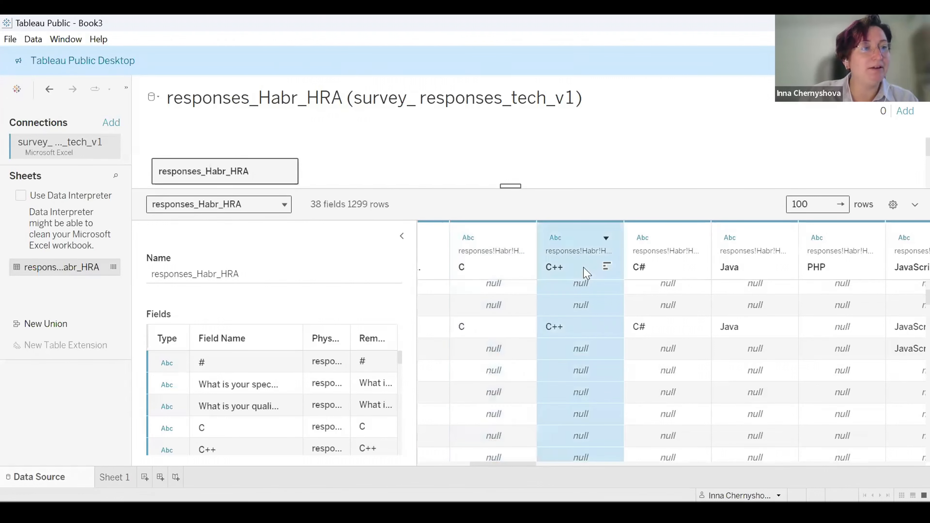
pyautogui.click(472, 267)
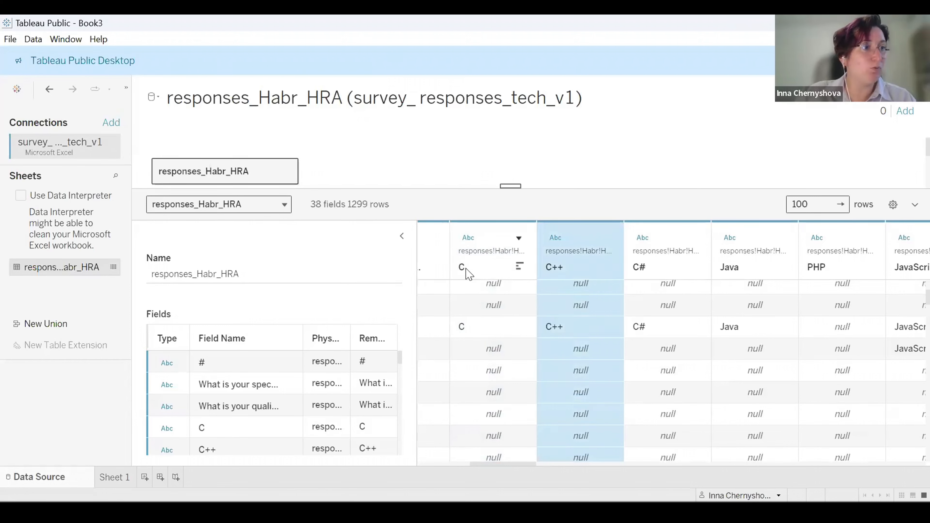
pyautogui.click(467, 277)
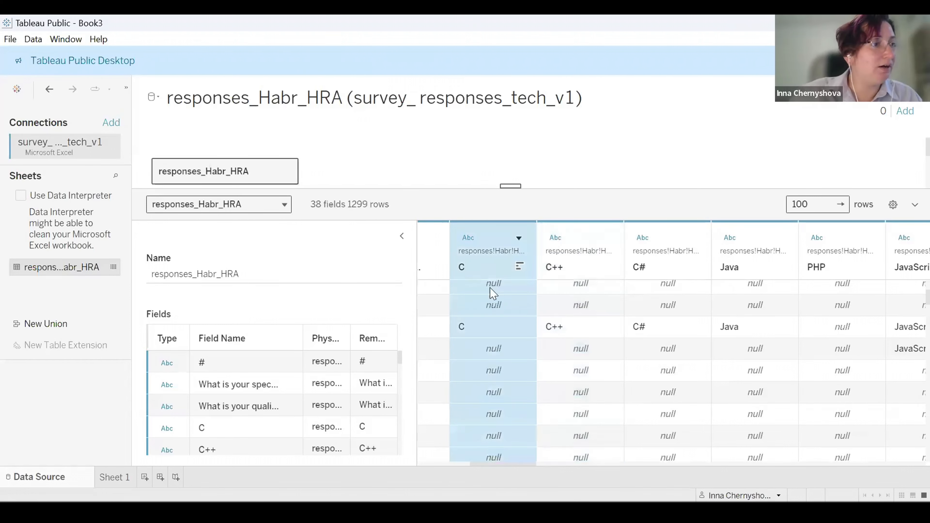
pyautogui.click(567, 278)
pyautogui.click(657, 271)
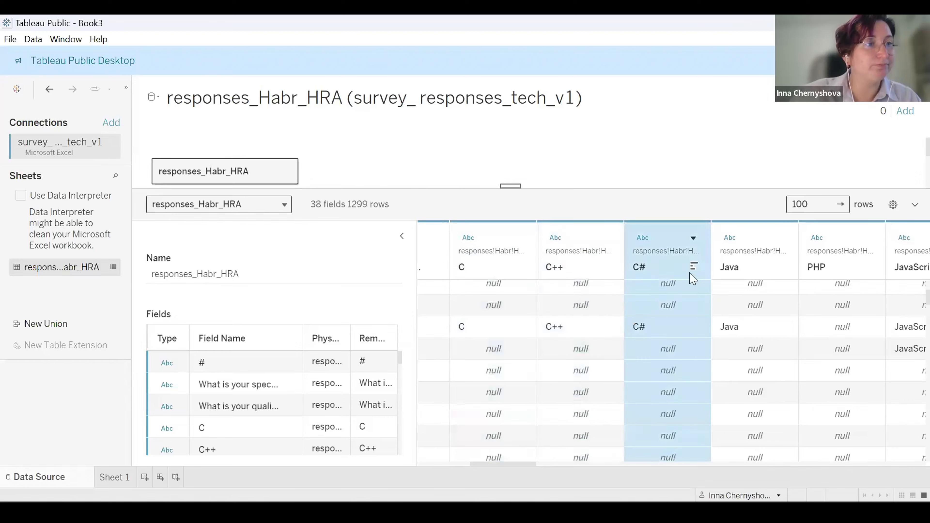
pyautogui.click(742, 269)
pyautogui.moveTo(535, 465); pyautogui.dragTo(651, 447)
pyautogui.click(535, 278)
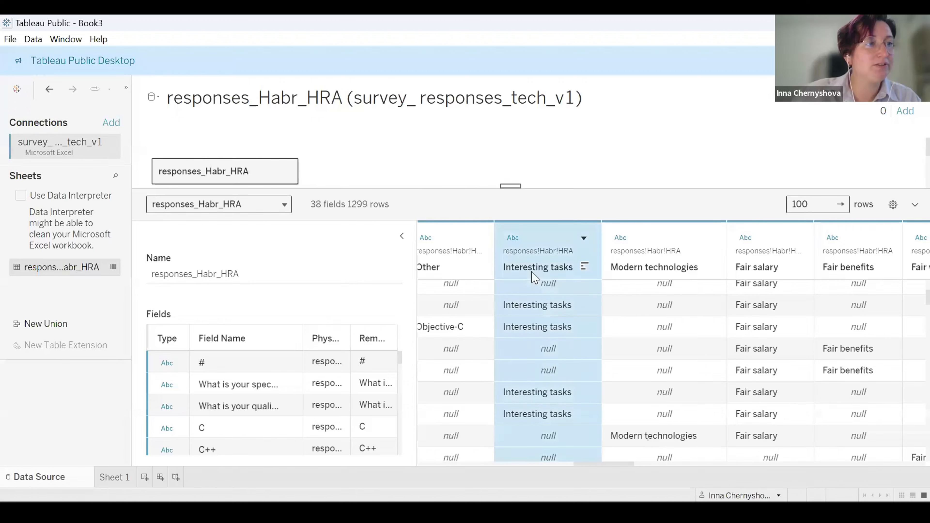
pyautogui.click(665, 275)
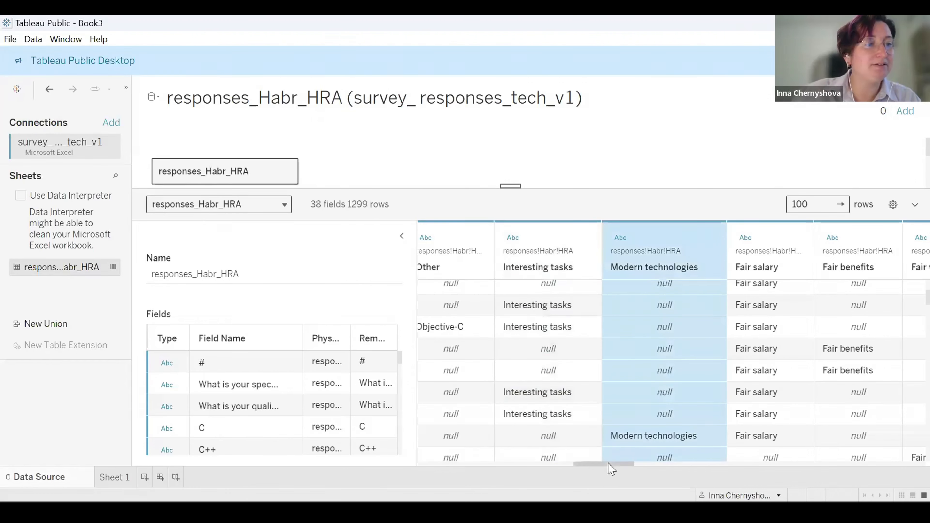
pyautogui.moveTo(612, 465); pyautogui.dragTo(672, 465)
pyautogui.click(538, 274)
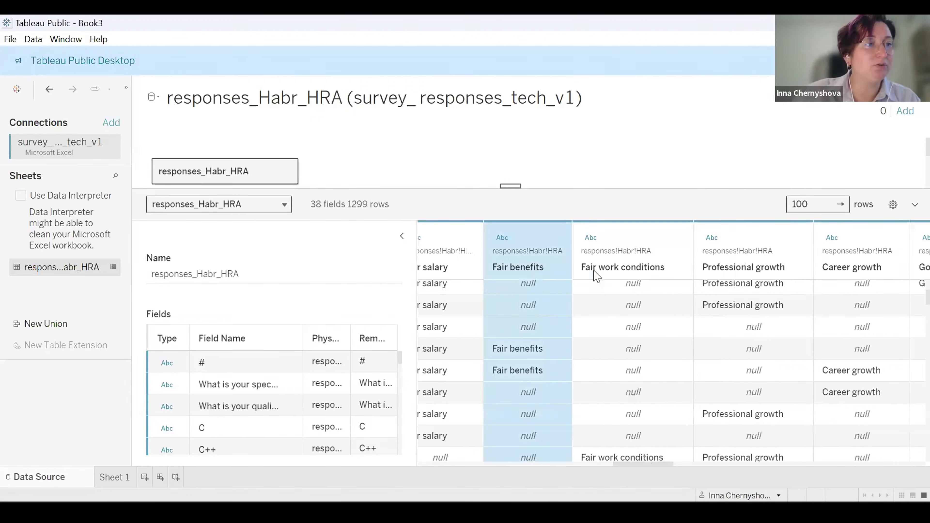
pyautogui.click(600, 276)
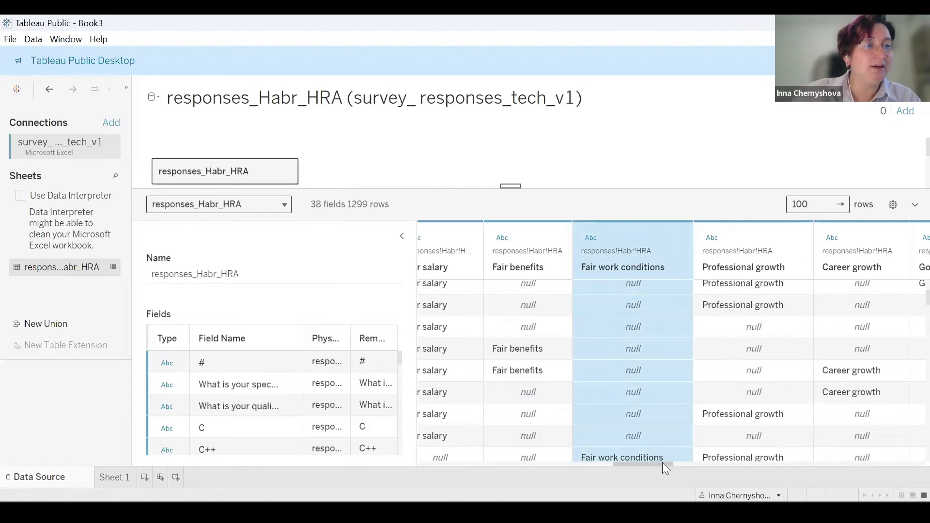
pyautogui.moveTo(665, 469); pyautogui.dragTo(809, 469)
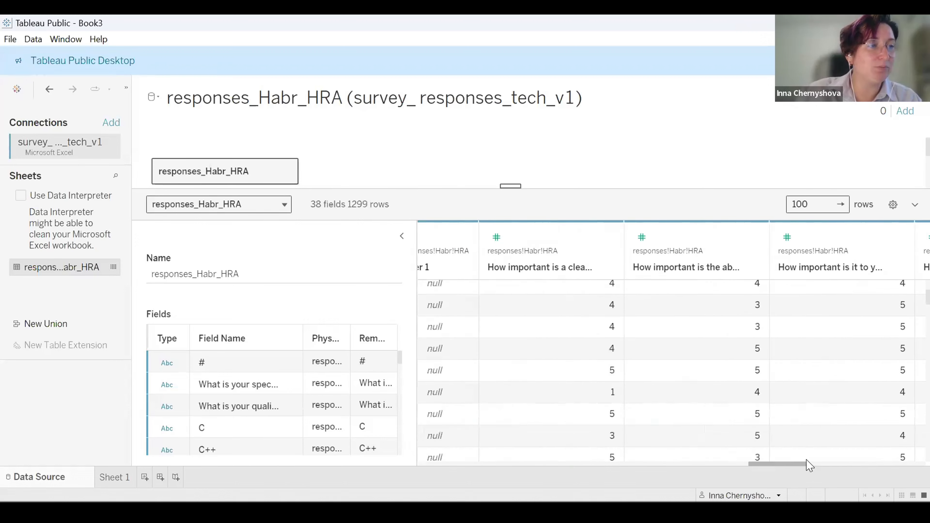
# Inspect the interview-importance rating columns and their values in the data preview.
pyautogui.click(539, 277)
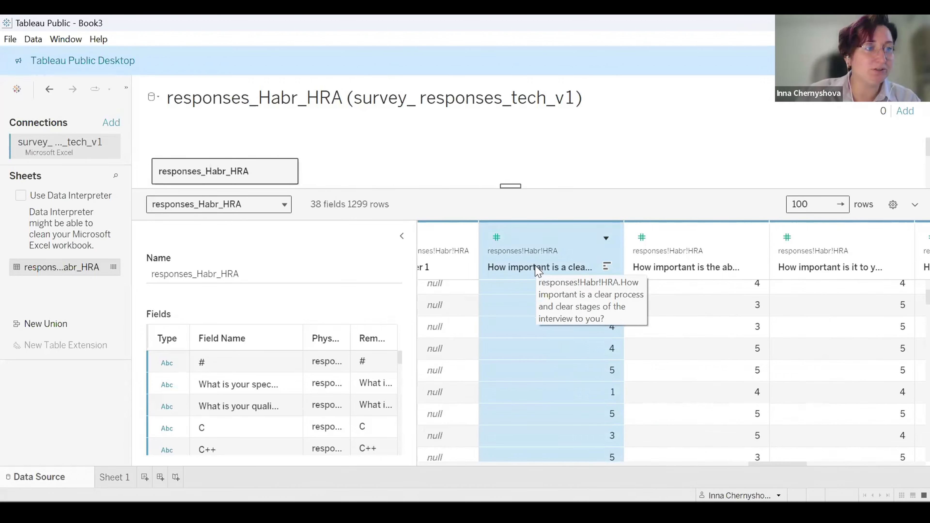
pyautogui.click(561, 414)
pyautogui.scroll(-3, 562, 416)
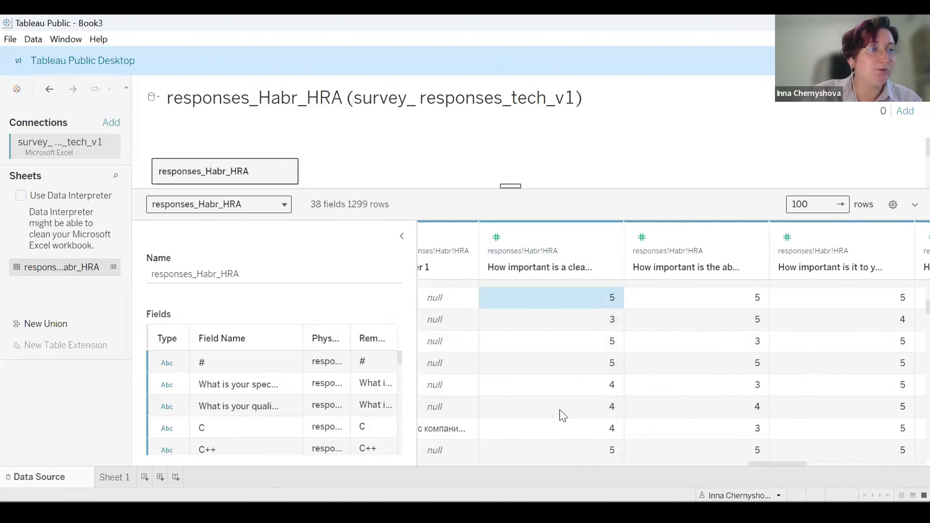
pyautogui.scroll(-5, 563, 415)
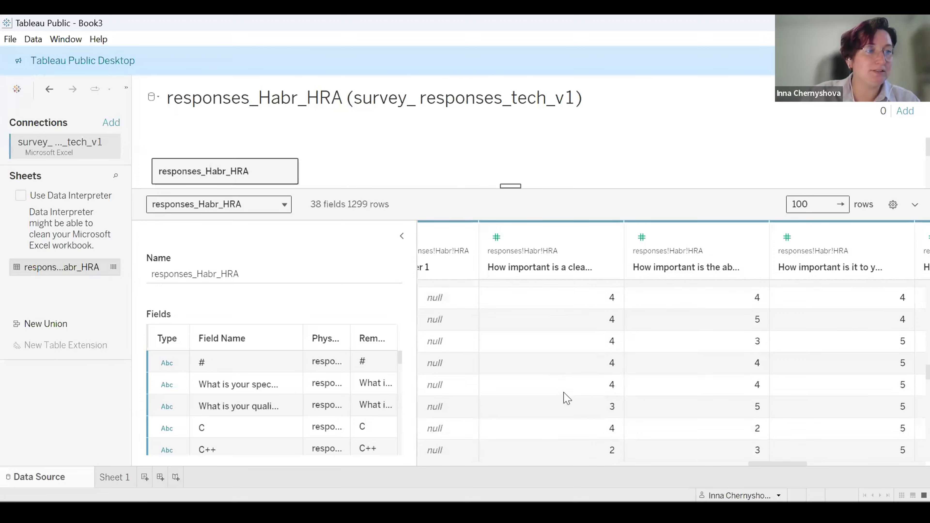
pyautogui.scroll(-5, 567, 388)
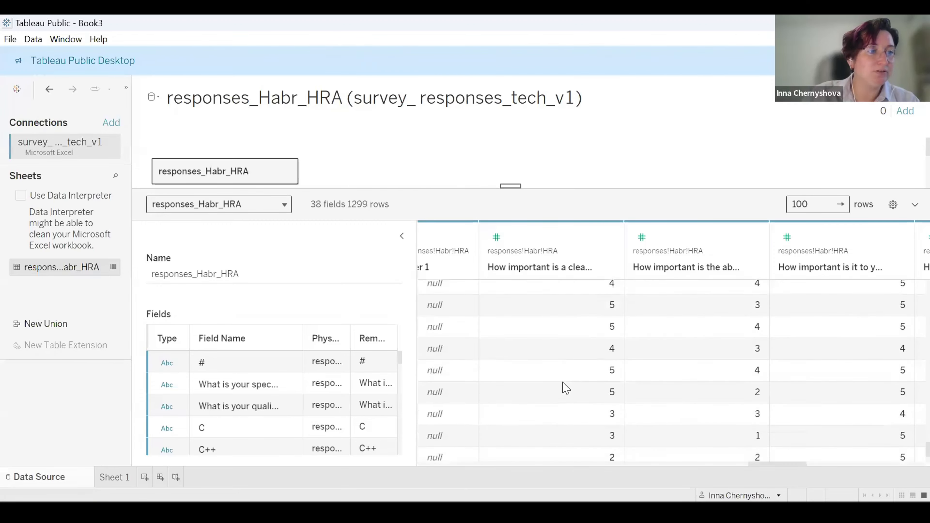
pyautogui.scroll(-3, 570, 392)
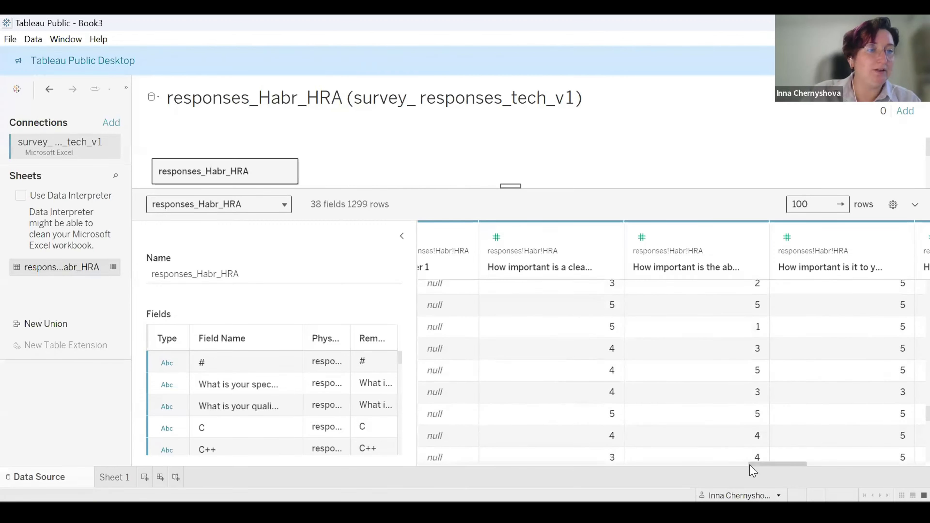
pyautogui.moveTo(754, 468); pyautogui.dragTo(424, 461)
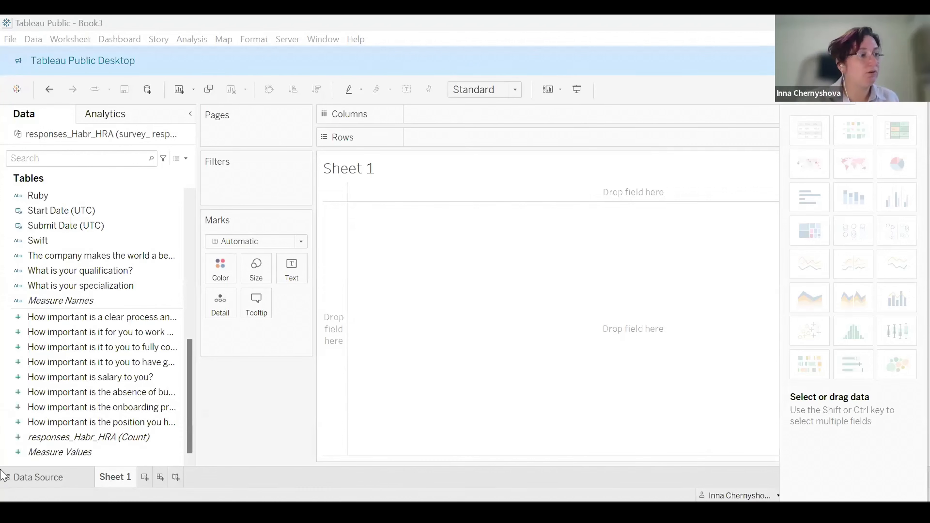
# Place the What is your qualification? field on Rows of the worksheet.
pyautogui.click(90, 355)
pyautogui.click(88, 348)
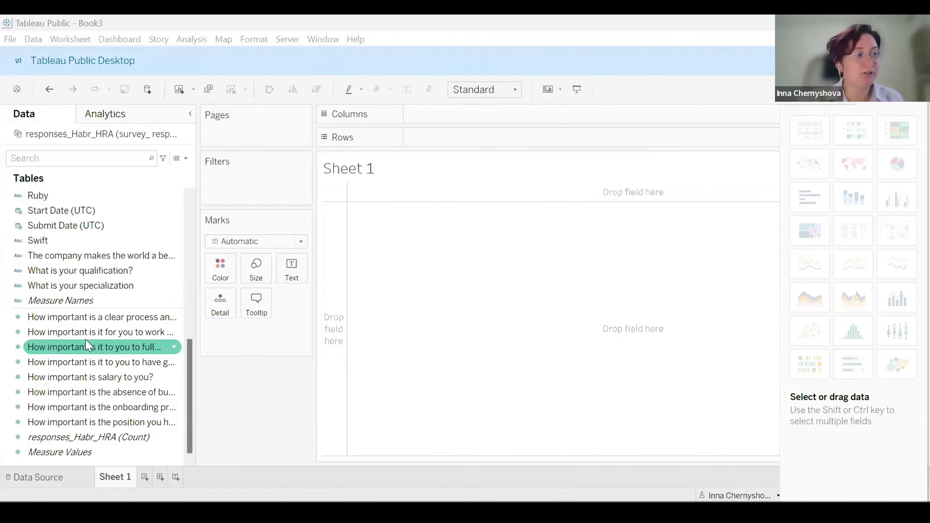
pyautogui.click(94, 285)
pyautogui.click(124, 422)
pyautogui.click(136, 317)
pyautogui.click(124, 274)
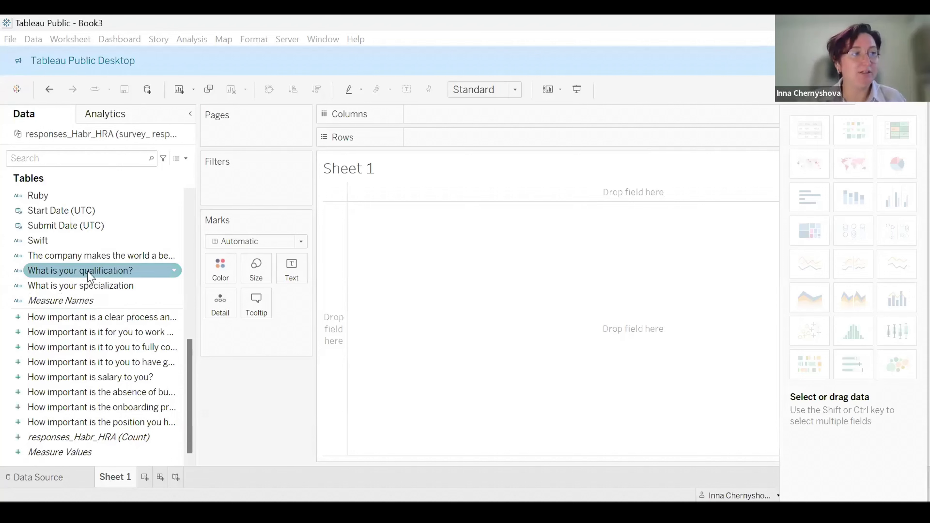
pyautogui.moveTo(89, 278); pyautogui.dragTo(461, 148)
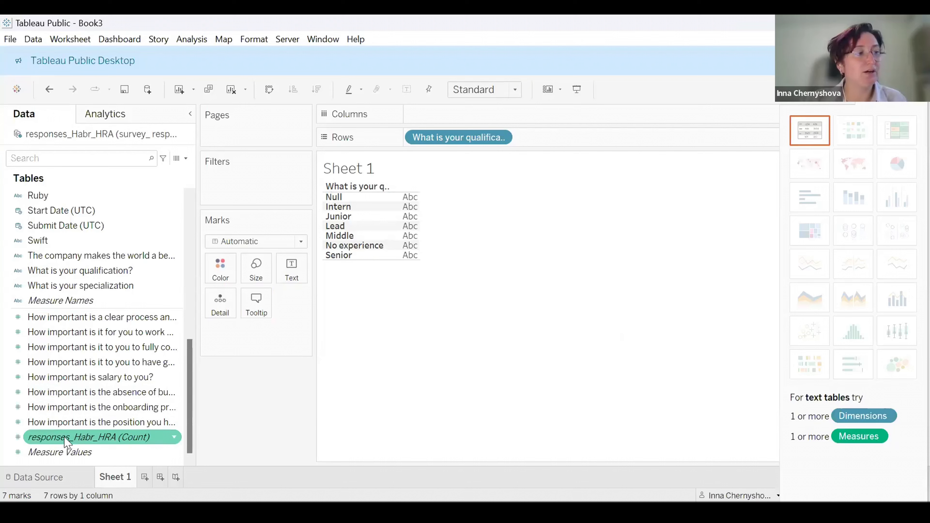
# Add the responses_Habr_HRA count to Columns and sort the qualification bars in descending order.
pyautogui.moveTo(66, 442); pyautogui.dragTo(509, 120)
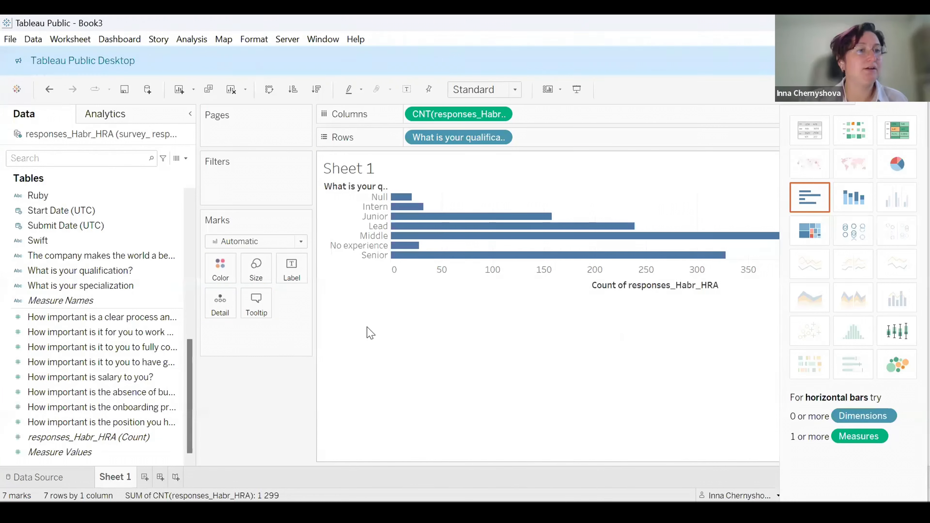
pyautogui.click(293, 89)
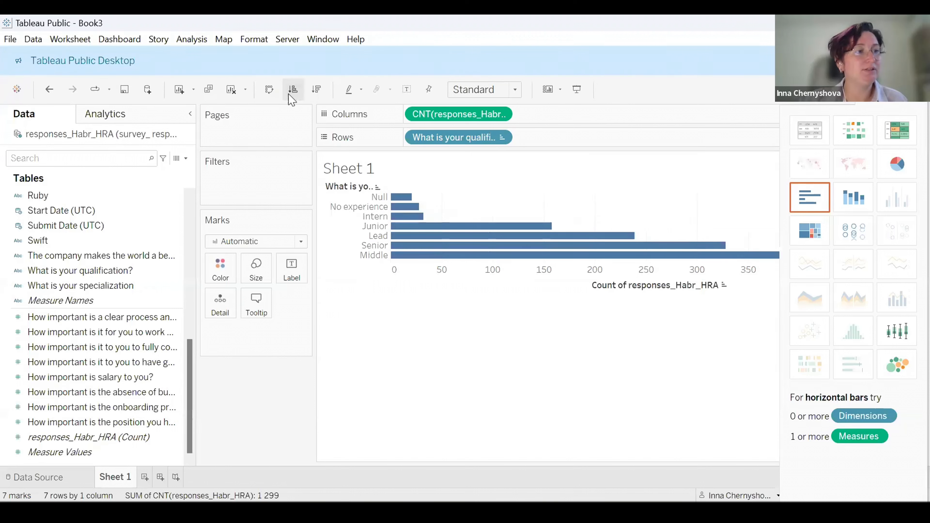
pyautogui.click(316, 89)
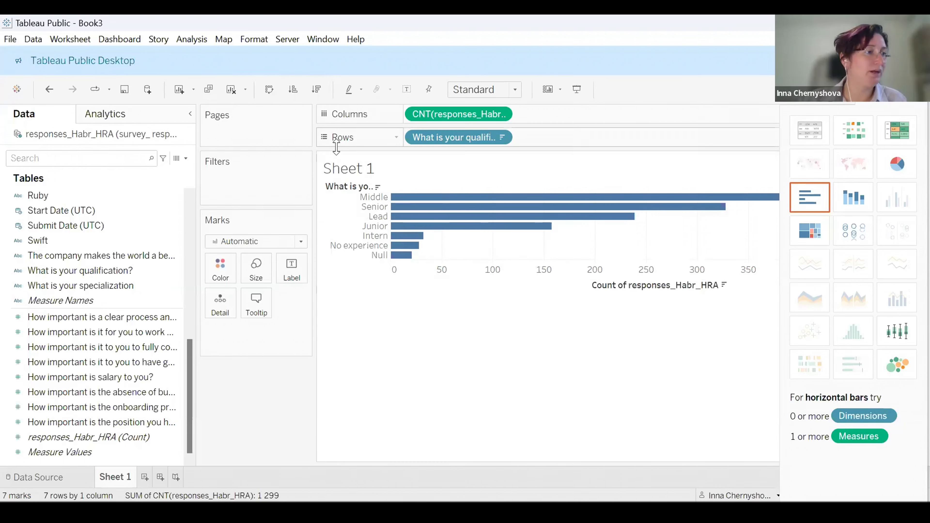
# Set the worksheet title to Qualification, removing the sheet-name placeholder.
pyautogui.doubleClick(363, 170)
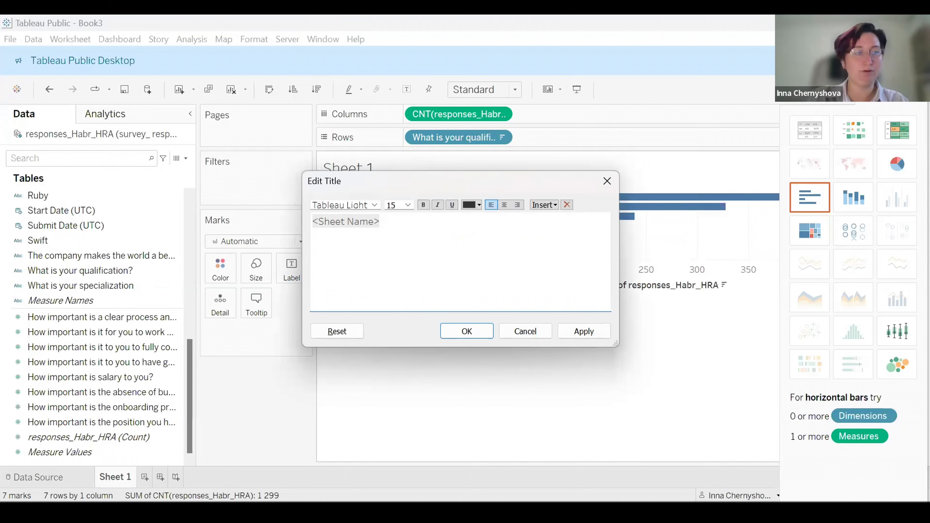
pyautogui.write('Qualificatio')
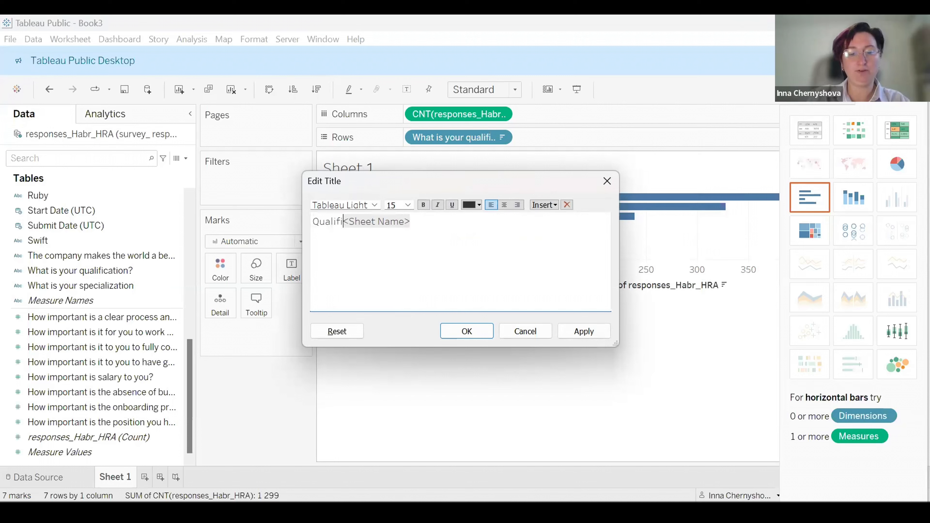
pyautogui.write('n')
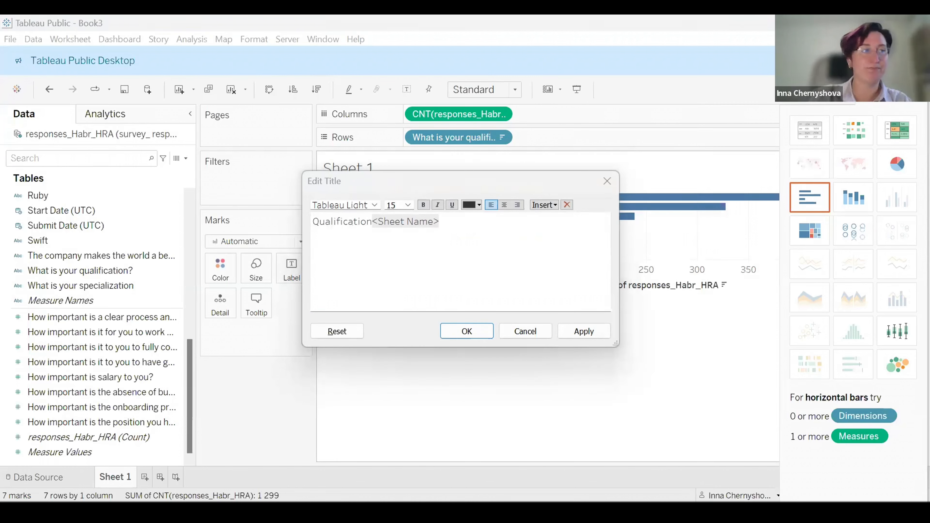
pyautogui.click(466, 230)
pyautogui.press('BackSpace')
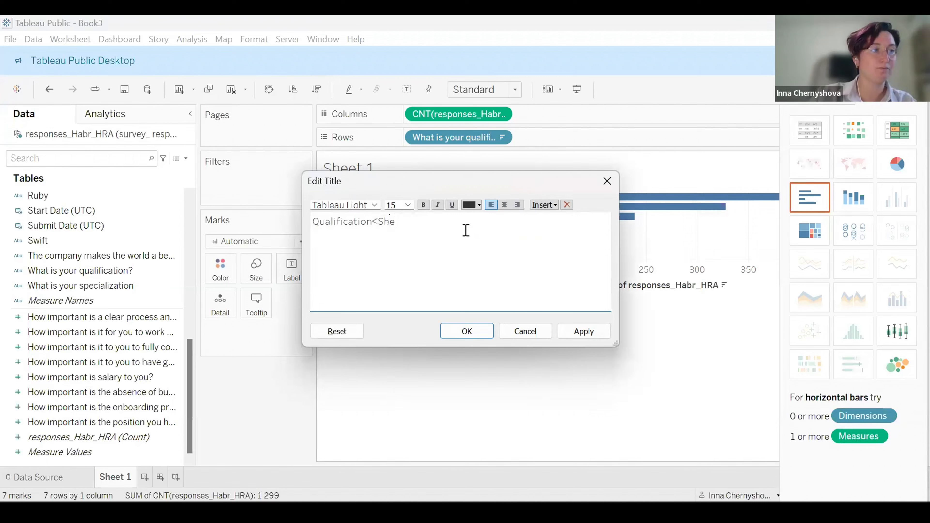
pyautogui.click(467, 332)
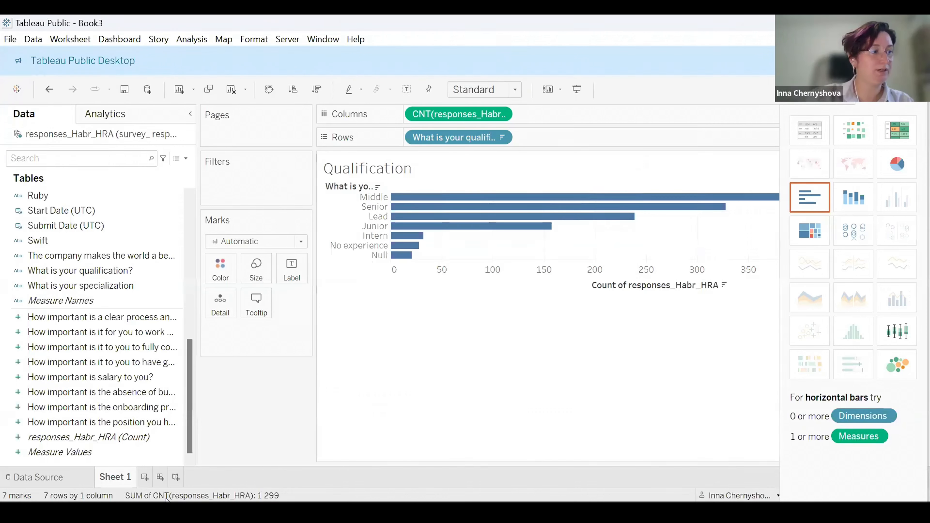
# Rename the worksheet as Qualification.
pyautogui.doubleClick(110, 477)
pyautogui.write('Qual')
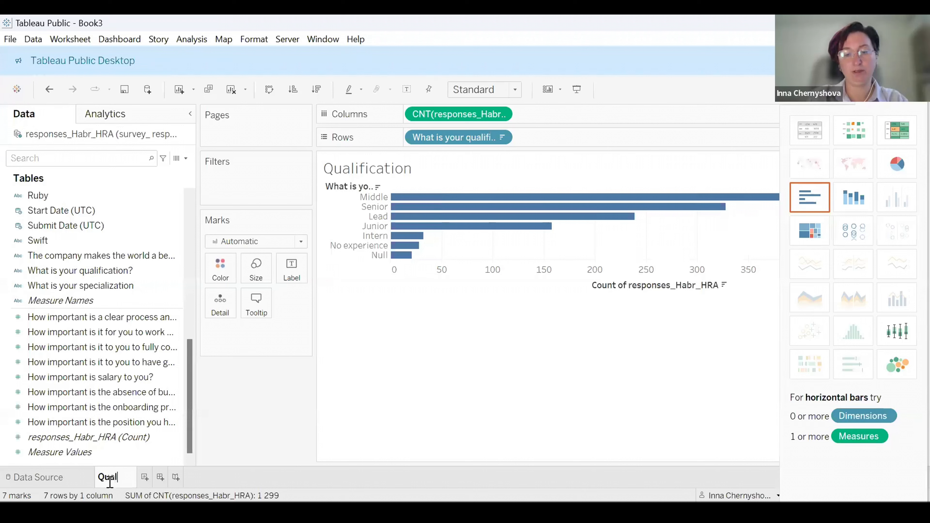
pyautogui.write('ification')
pyautogui.press('Return')
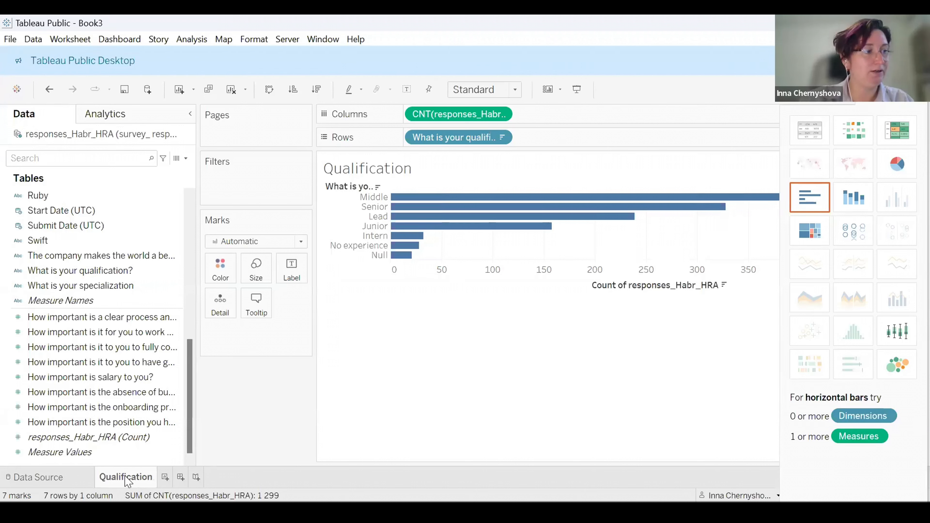
# Add a new worksheet and place the What is your specialization field on Rows.
pyautogui.click(164, 478)
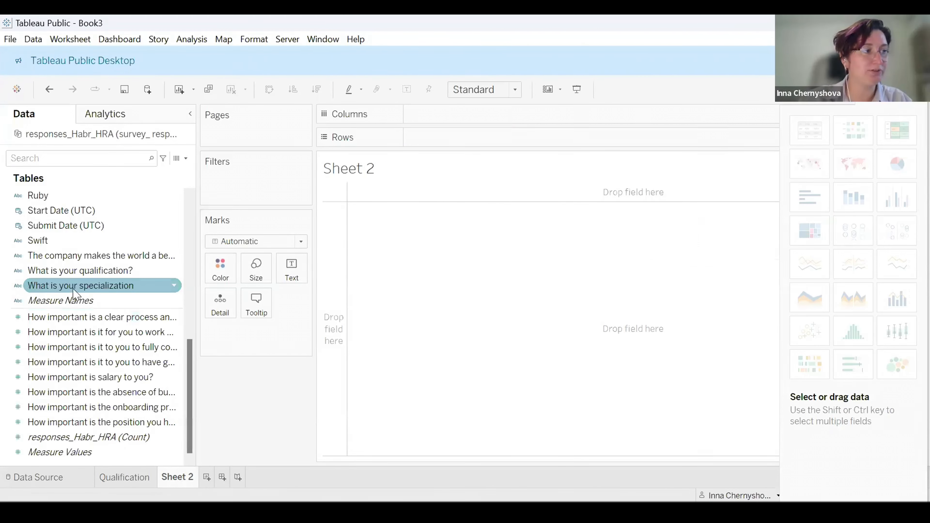
pyautogui.moveTo(71, 289); pyautogui.dragTo(484, 146)
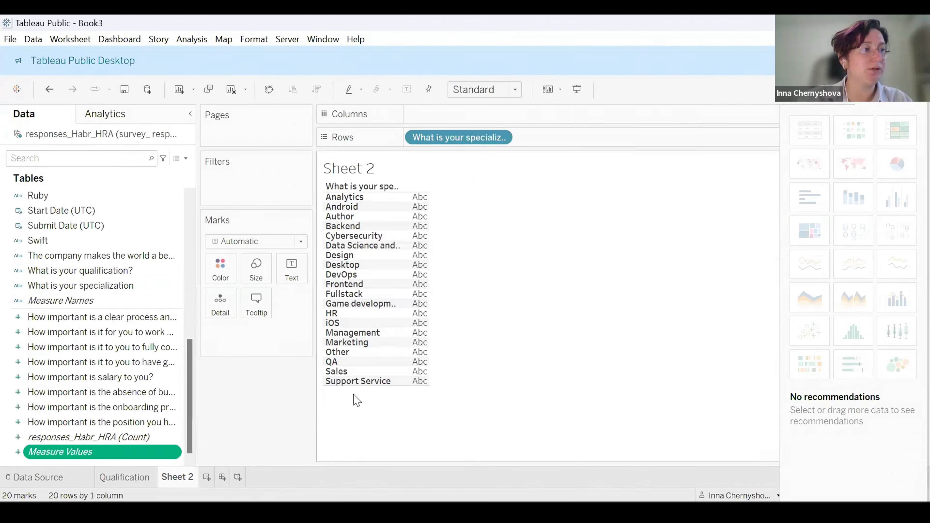
# Add the responses_Habr_HRA count to Columns and sort the specialization bars in descending order.
pyautogui.click(141, 319)
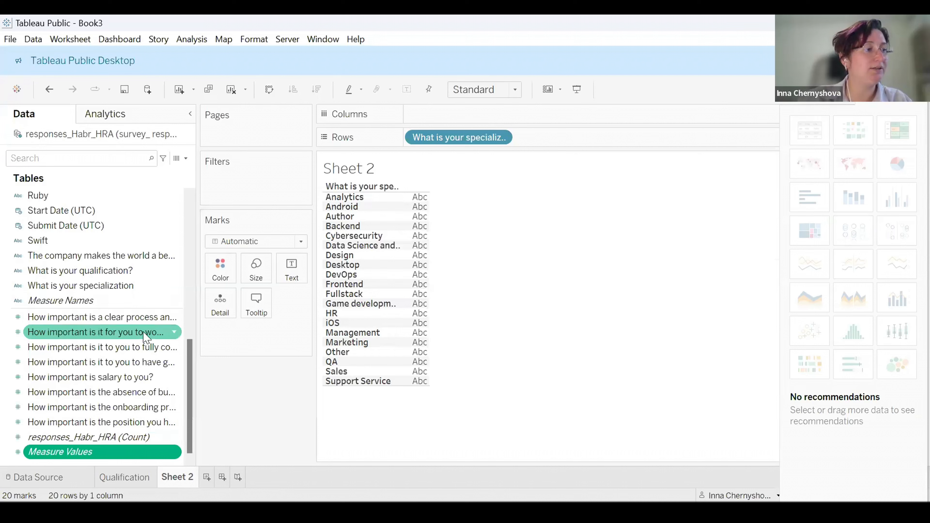
pyautogui.moveTo(124, 438); pyautogui.dragTo(456, 119)
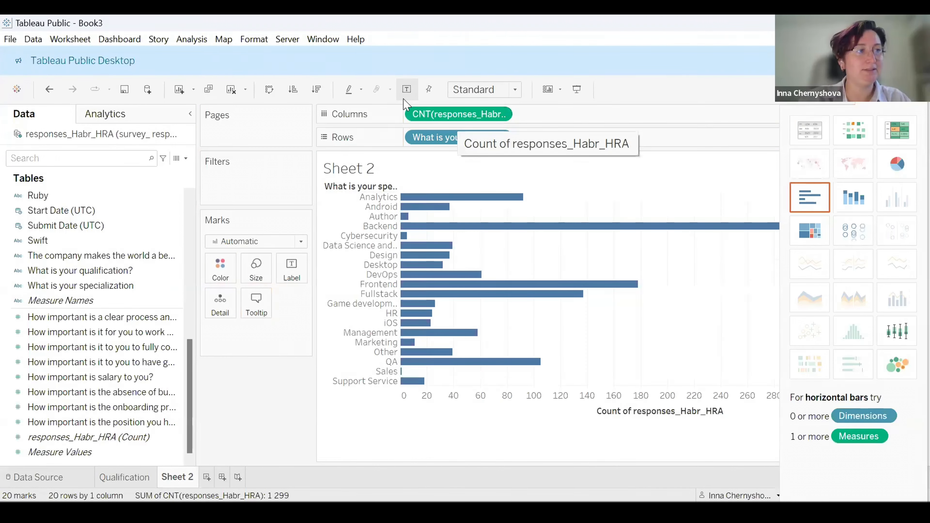
pyautogui.click(294, 90)
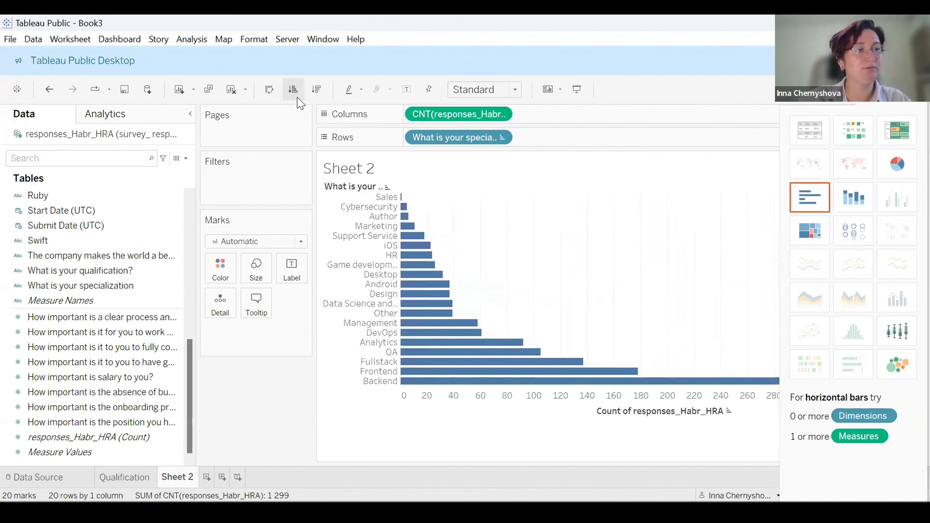
pyautogui.click(316, 91)
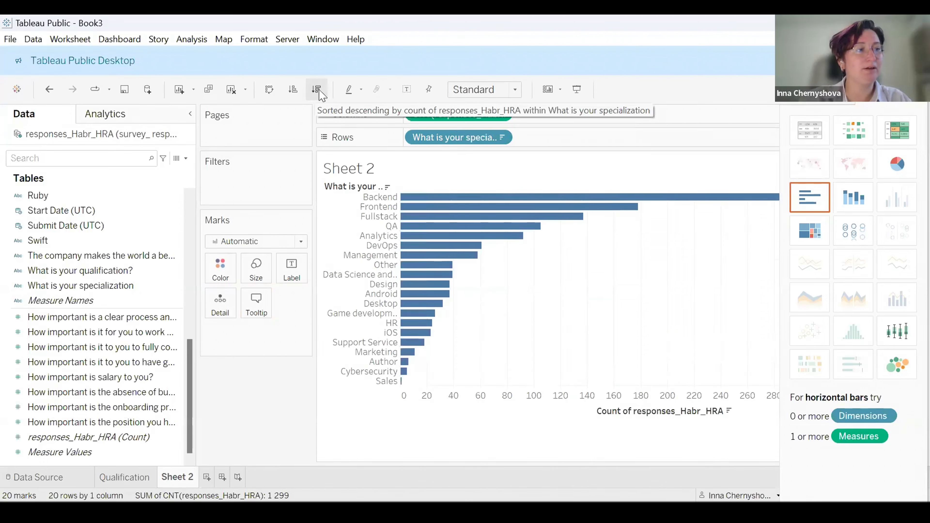
# Color the specialization bars orange.
pyautogui.click(220, 270)
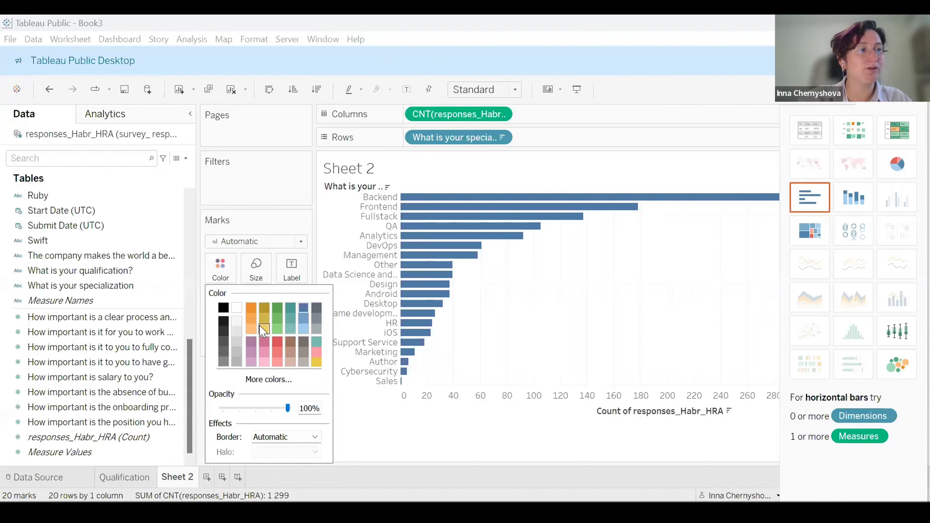
pyautogui.click(290, 329)
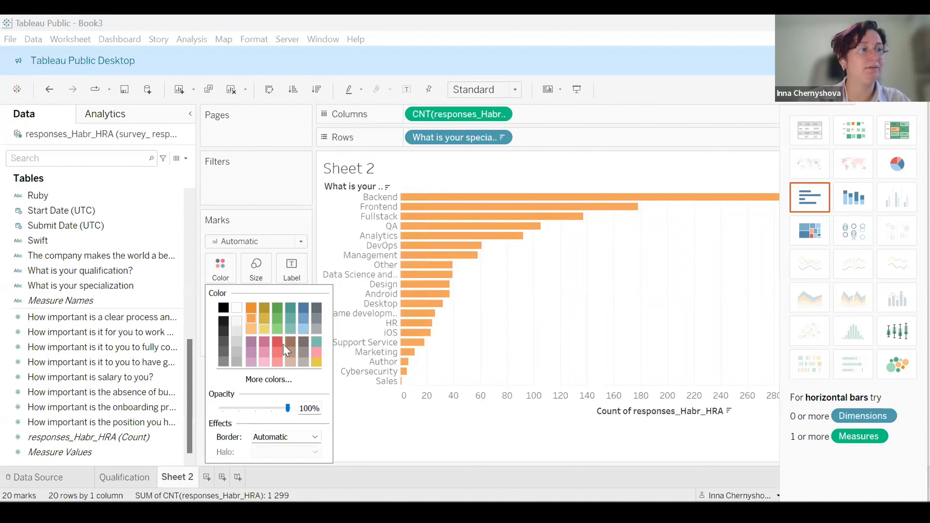
pyautogui.click(381, 428)
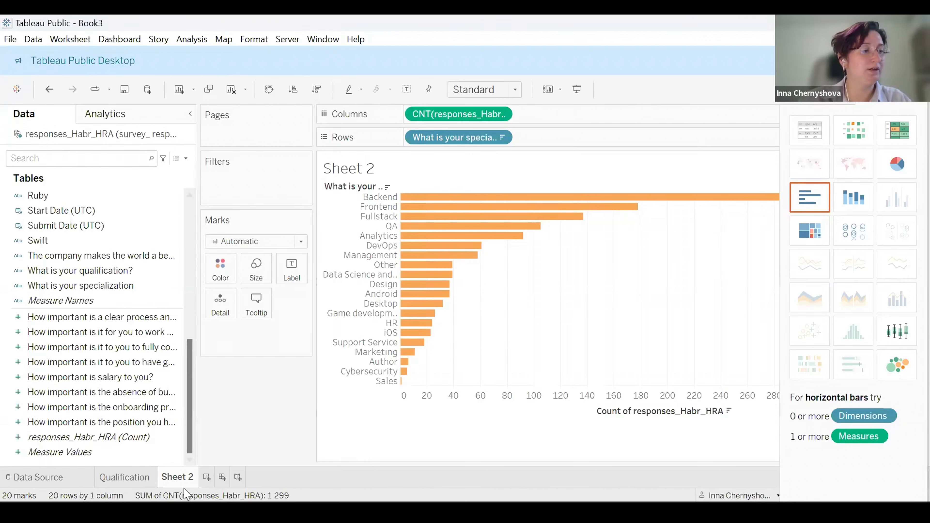
# Rename the worksheet as Specialization.
pyautogui.doubleClick(176, 479)
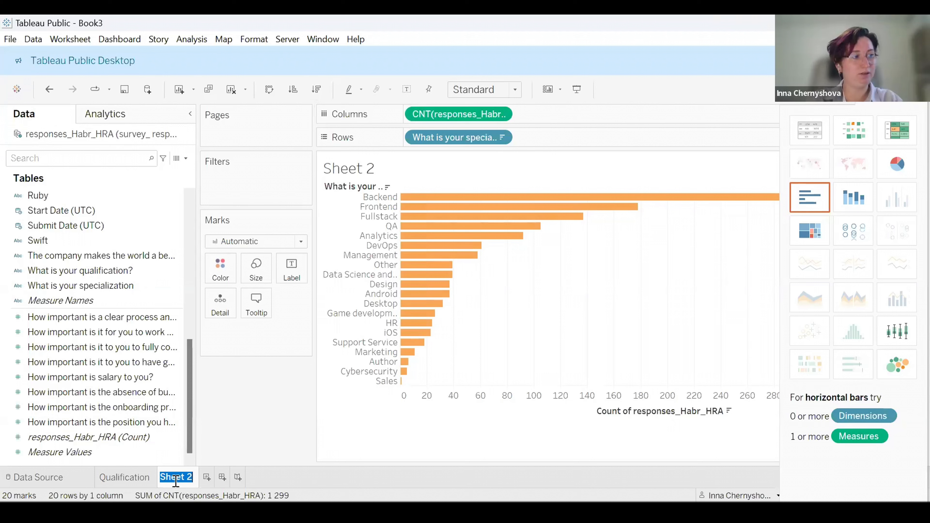
pyautogui.write('Specia')
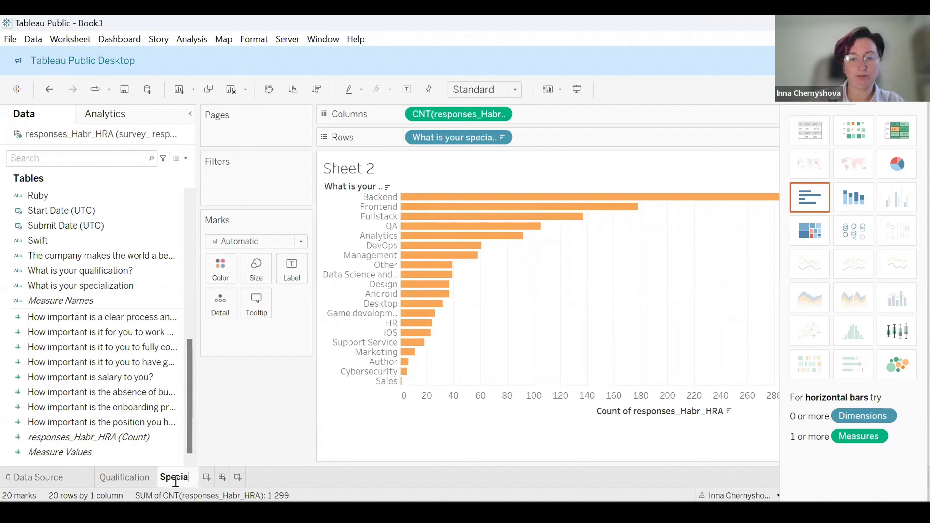
pyautogui.write('lization')
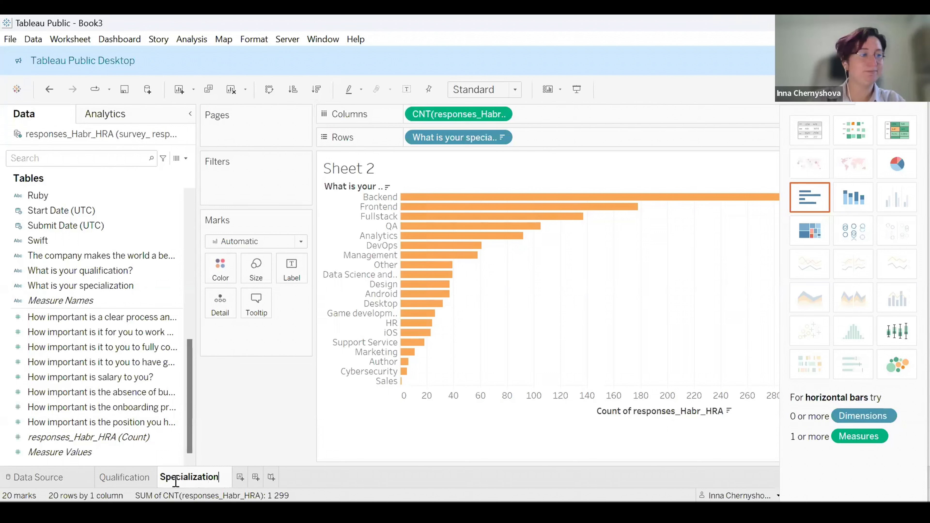
pyautogui.press('Return')
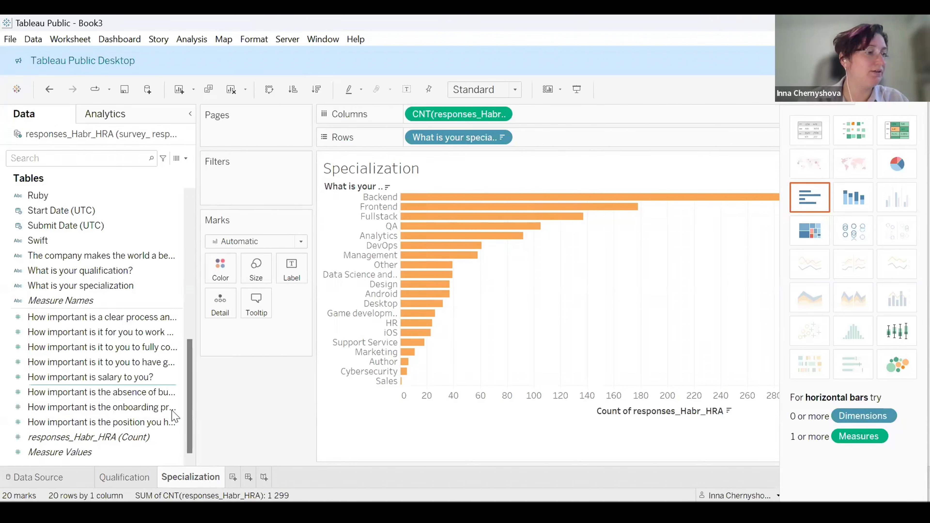
# Add a new worksheet and place the C language field on Rows.
pyautogui.click(232, 477)
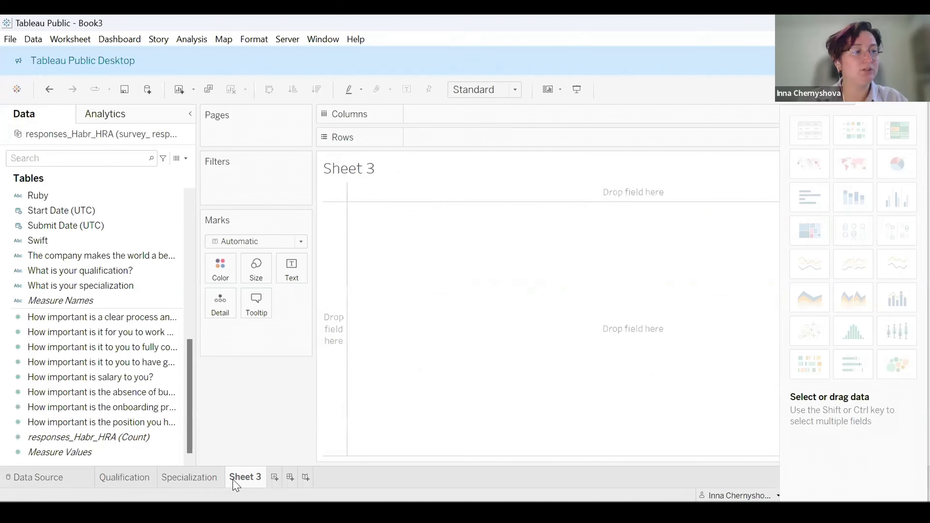
pyautogui.moveTo(234, 483)
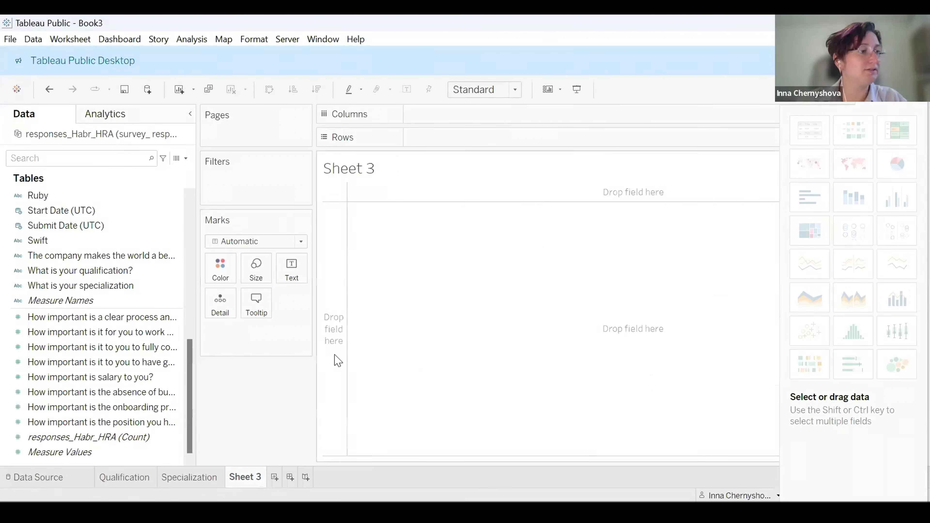
pyautogui.scroll(6, 146, 368)
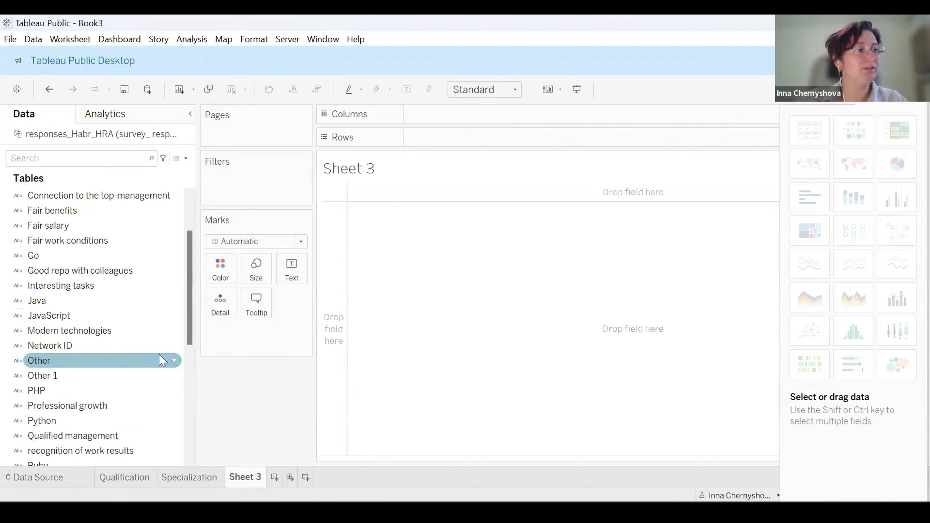
pyautogui.scroll(2, 162, 351)
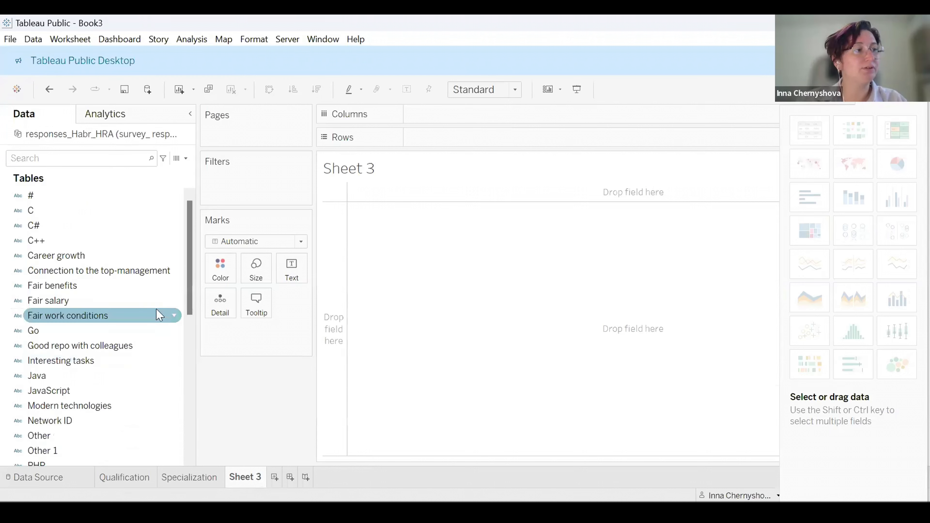
pyautogui.click(52, 210)
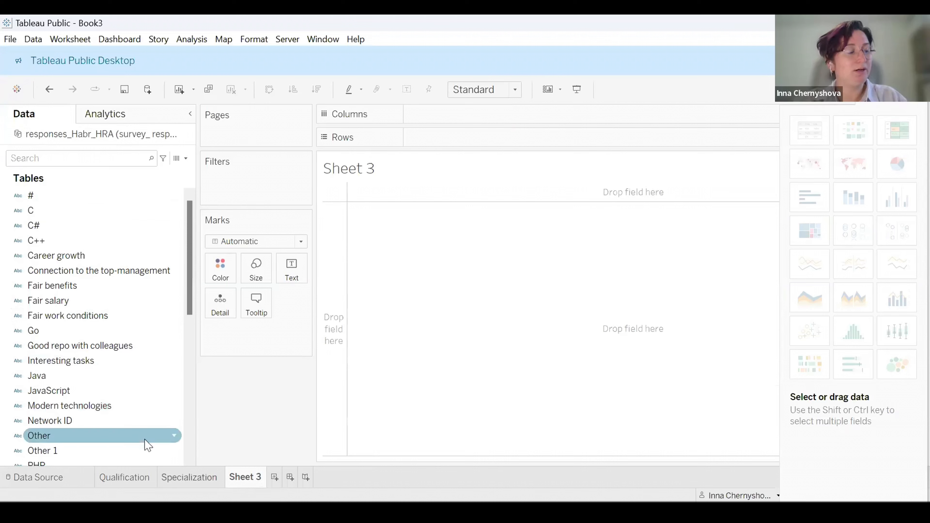
pyautogui.scroll(-2, 129, 426)
pyautogui.scroll(2, 129, 428)
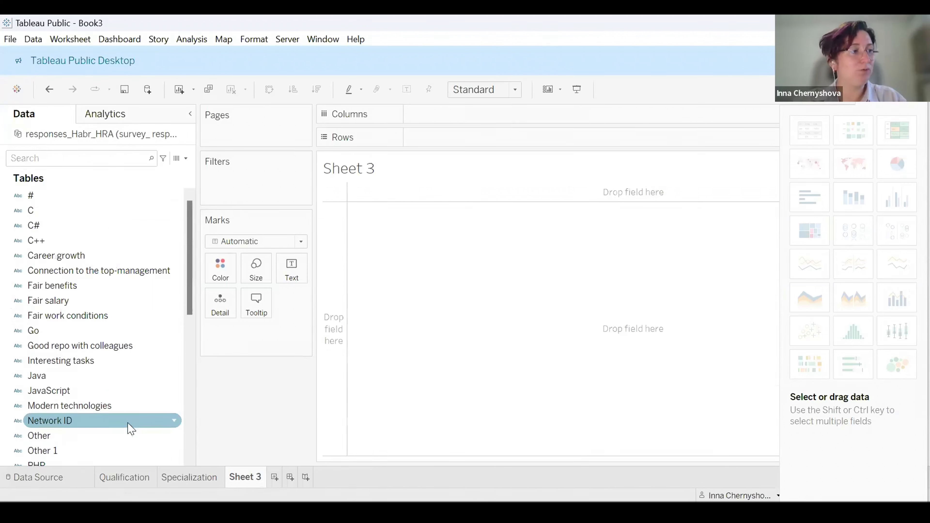
pyautogui.click(123, 230)
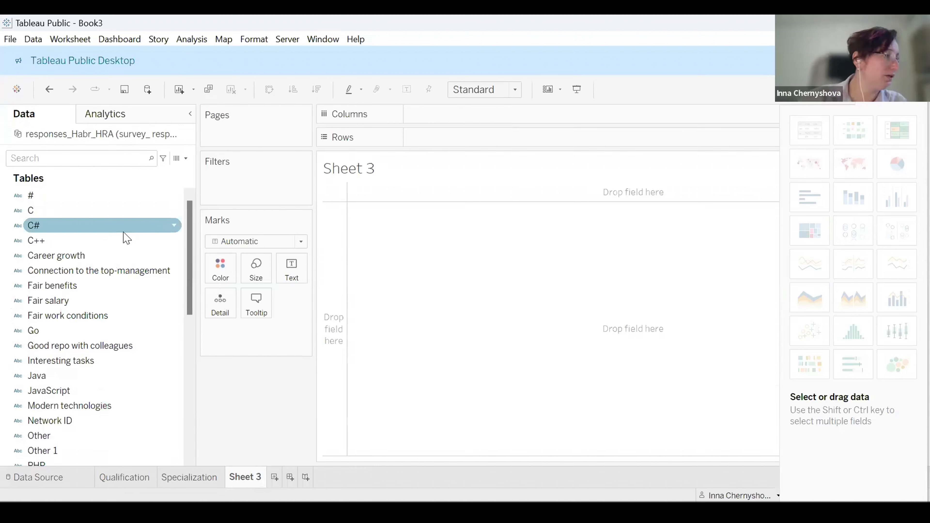
pyautogui.click(105, 195)
pyautogui.click(103, 211)
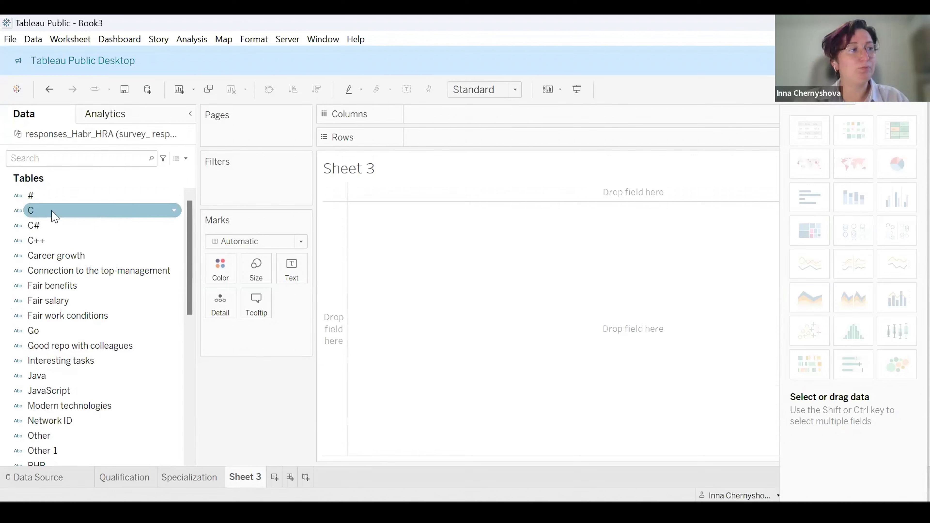
pyautogui.moveTo(55, 216); pyautogui.dragTo(478, 138)
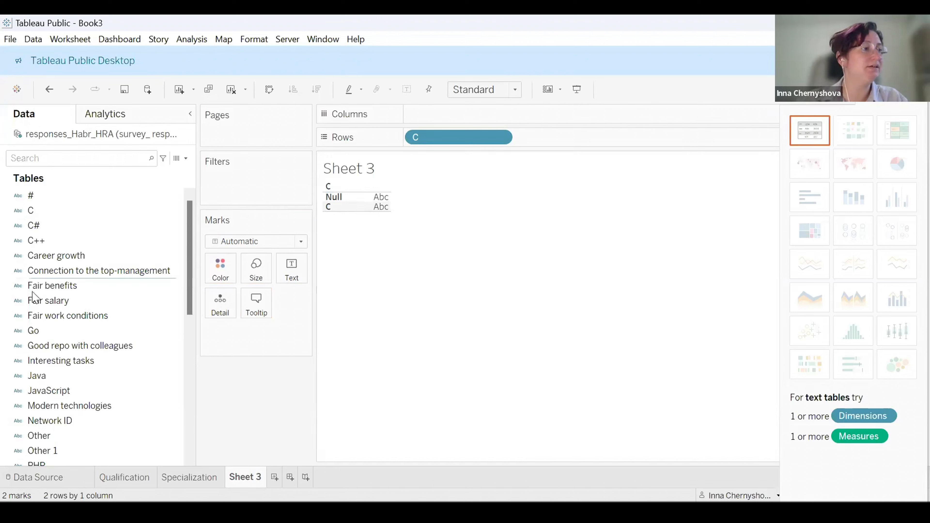
# Add the C++, Java, JavaScript, Ruby and Python fields to Rows.
pyautogui.moveTo(35, 241); pyautogui.dragTo(549, 139)
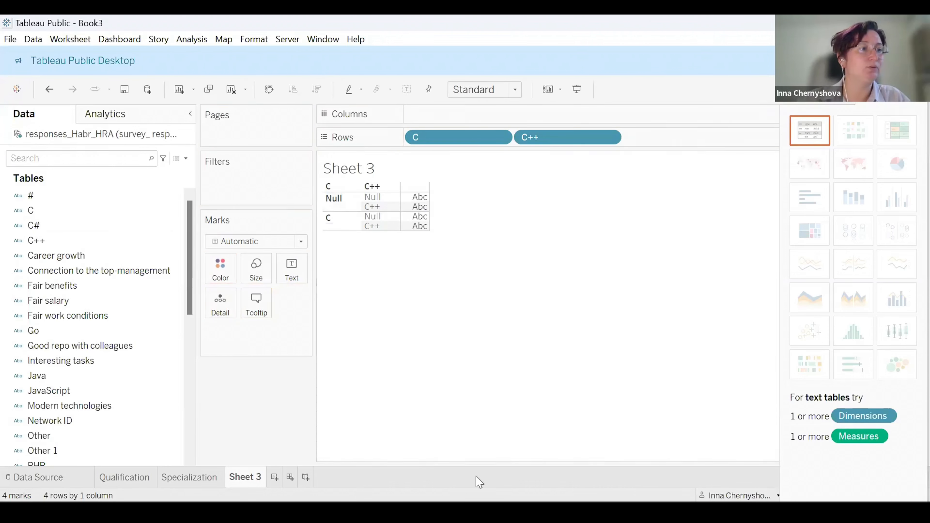
pyautogui.moveTo(37, 375); pyautogui.dragTo(632, 138)
pyautogui.moveTo(64, 390); pyautogui.dragTo(762, 139)
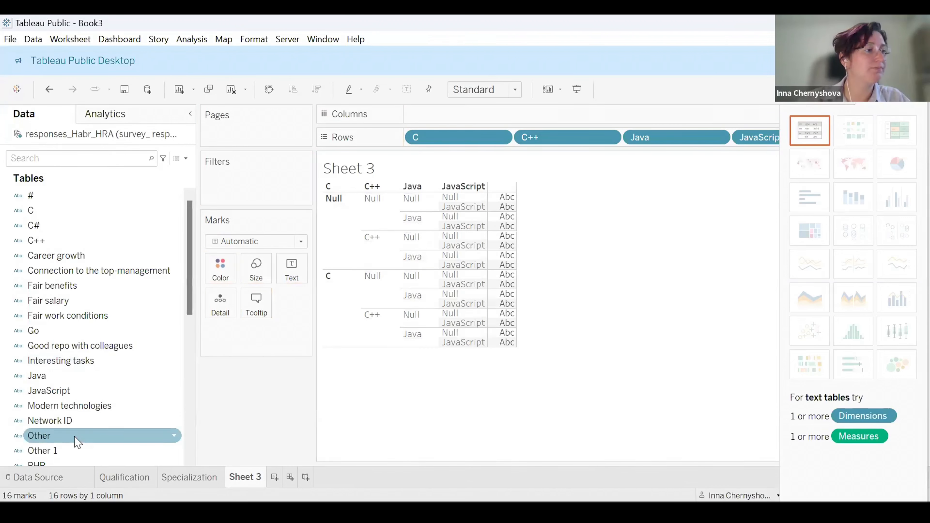
pyautogui.scroll(-5, 65, 391)
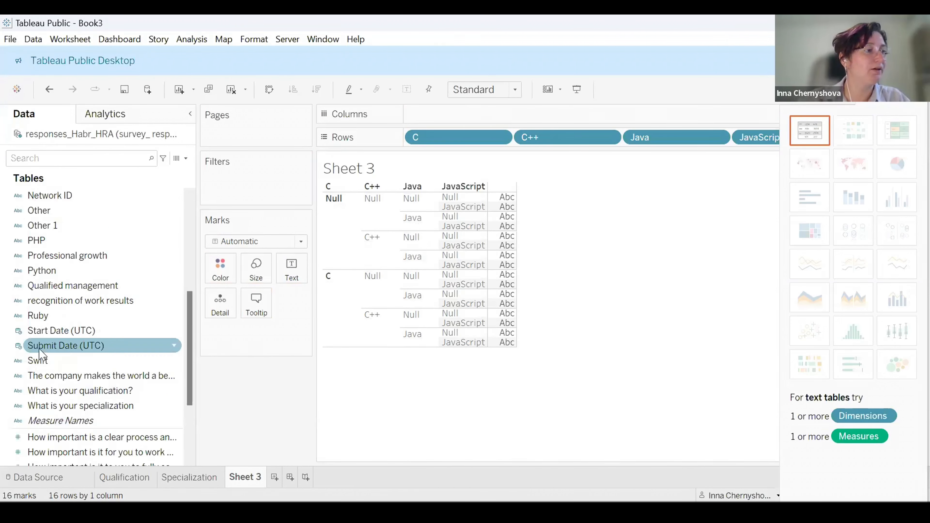
pyautogui.moveTo(38, 316); pyautogui.dragTo(619, 138)
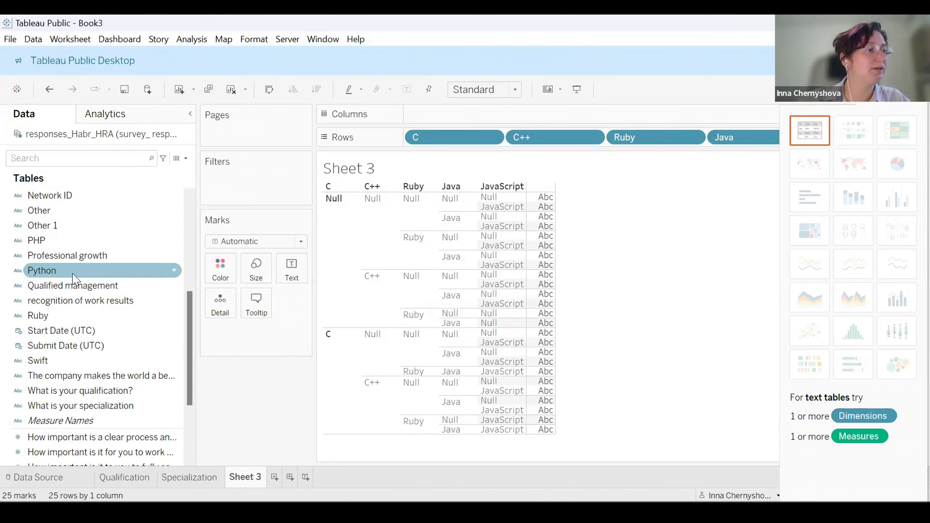
pyautogui.moveTo(73, 275); pyautogui.dragTo(491, 139)
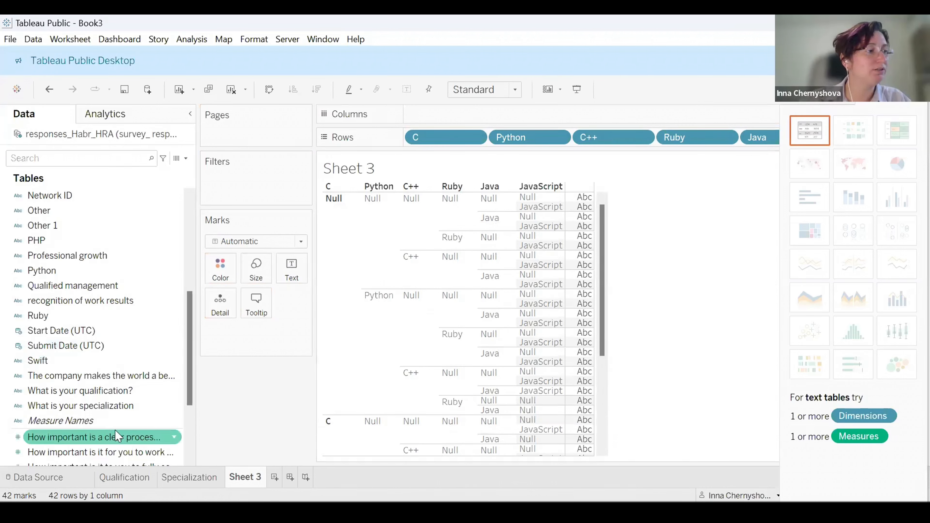
pyautogui.scroll(1, 73, 279)
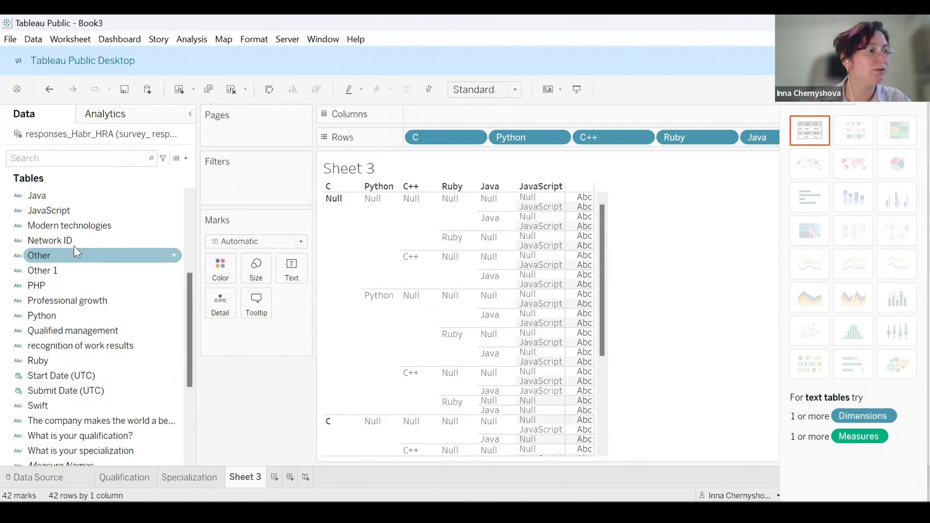
# Add the PHP field to Rows and try to wrap its pill in a COUNT expression.
pyautogui.moveTo(77, 286); pyautogui.dragTo(415, 142)
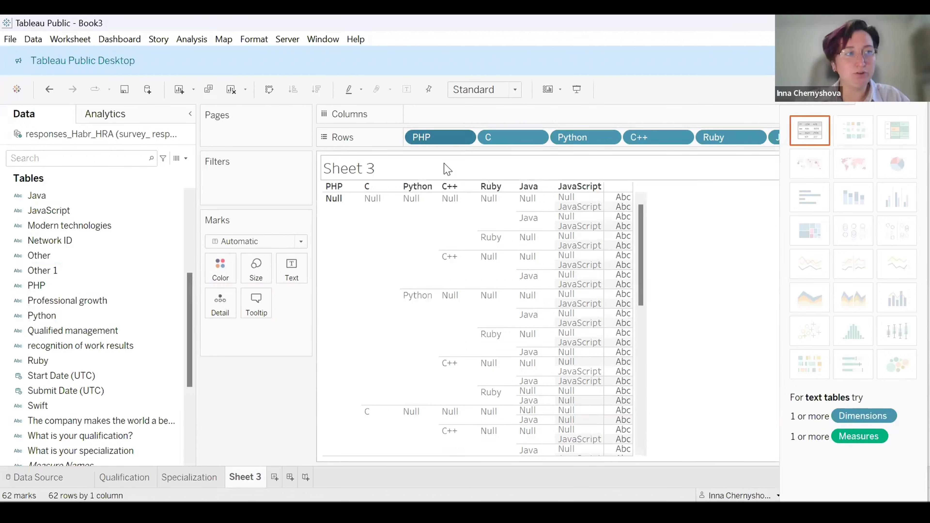
pyautogui.doubleClick(419, 141)
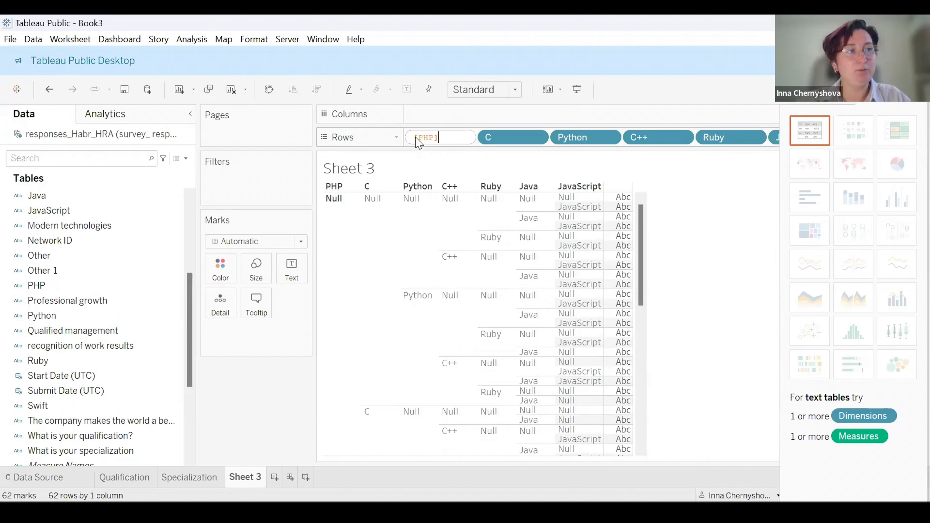
pyautogui.click(415, 135)
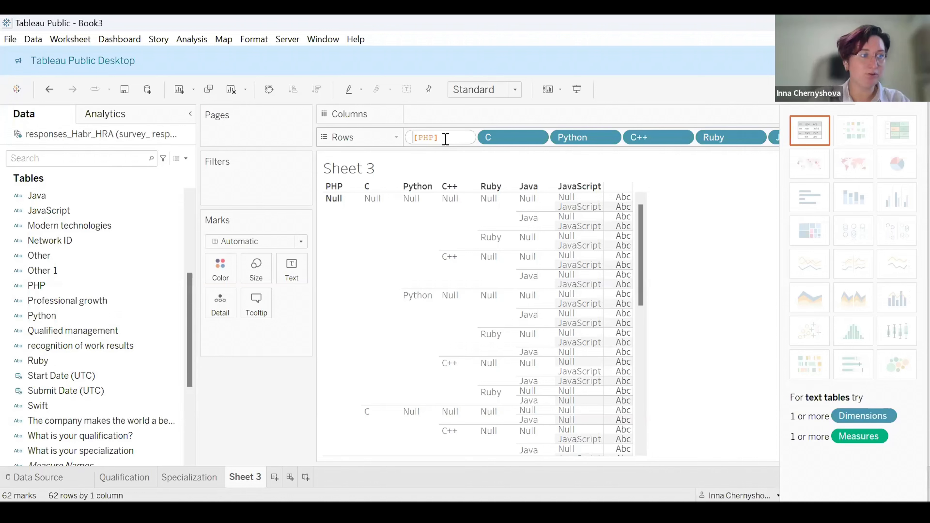
pyautogui.write('Cout')
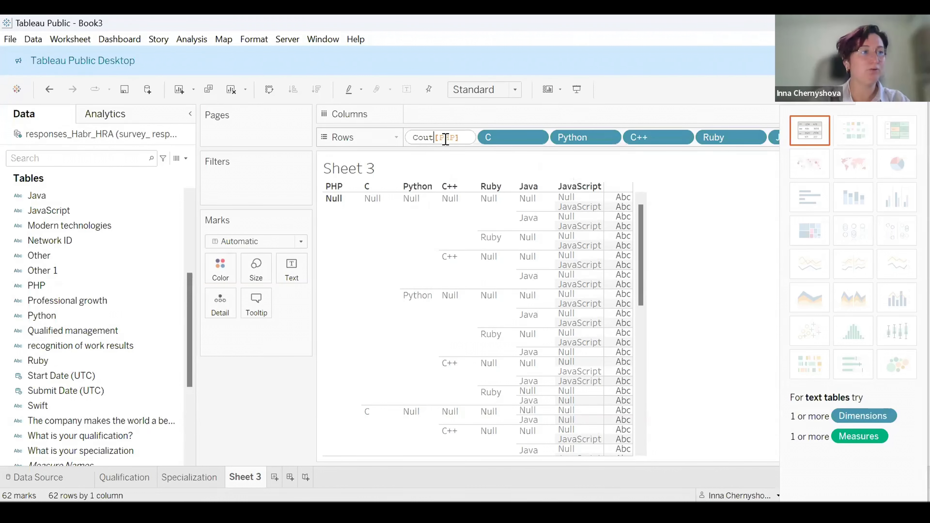
pyautogui.write('n(')
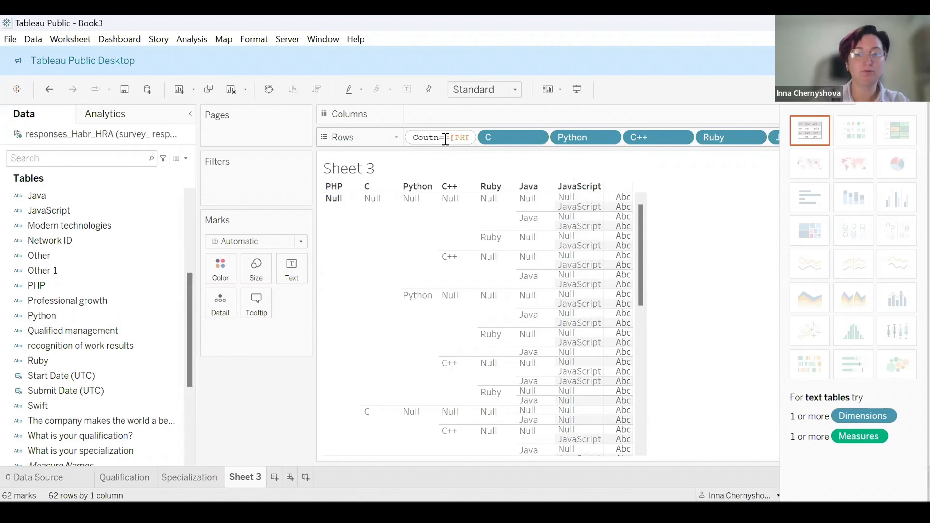
pyautogui.press('BackSpace')
pyautogui.press('BackSpace')
pyautogui.press('BackSpace')
pyautogui.write('nt(')
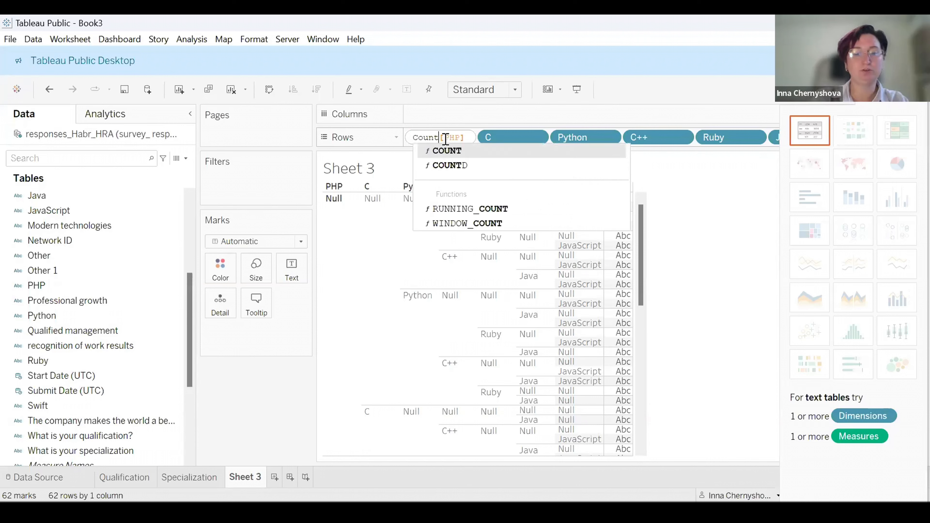
pyautogui.click(469, 138)
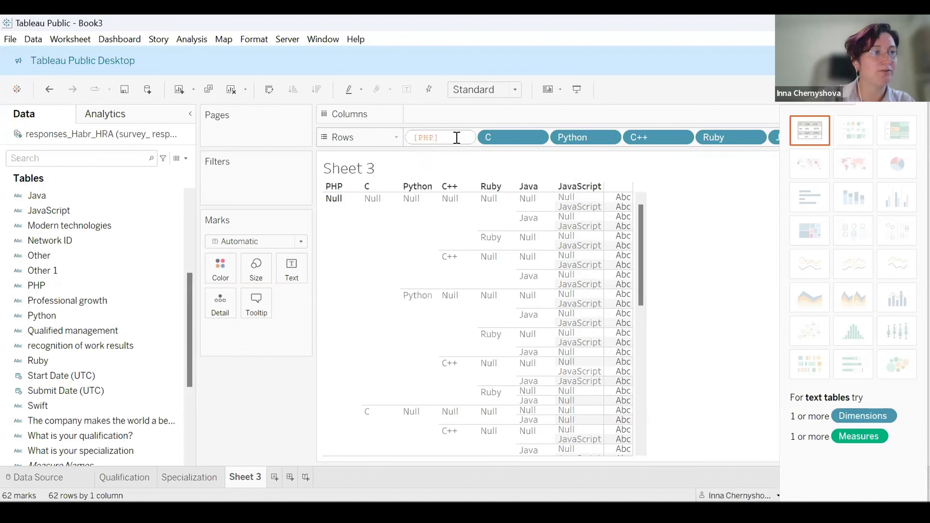
pyautogui.click(414, 138)
pyautogui.write('COUNT')
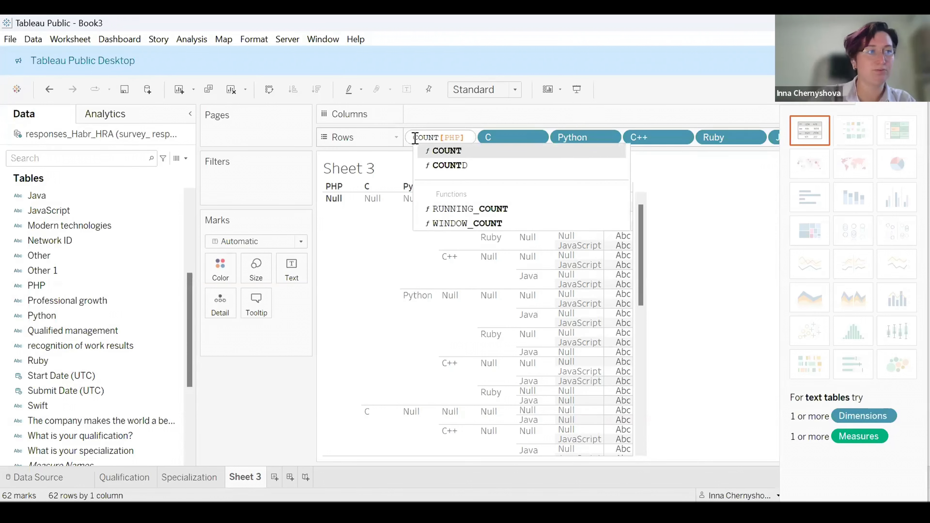
pyautogui.click(447, 152)
pyautogui.press('Delete')
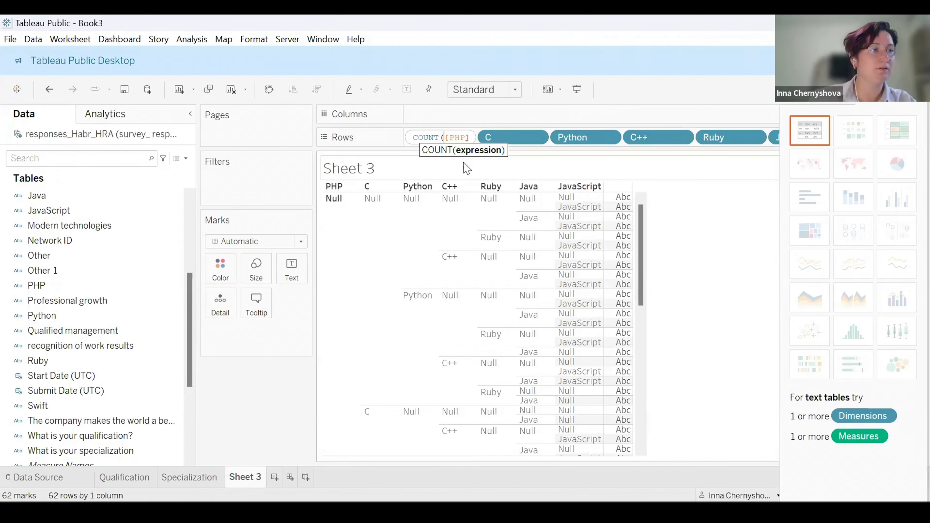
pyautogui.press('BackSpace')
pyautogui.press('BackSpace')
pyautogui.press('BackSpace')
pyautogui.press('BackSpace')
pyautogui.press('BackSpace')
pyautogui.press('BackSpace')
pyautogui.press('BackSpace')
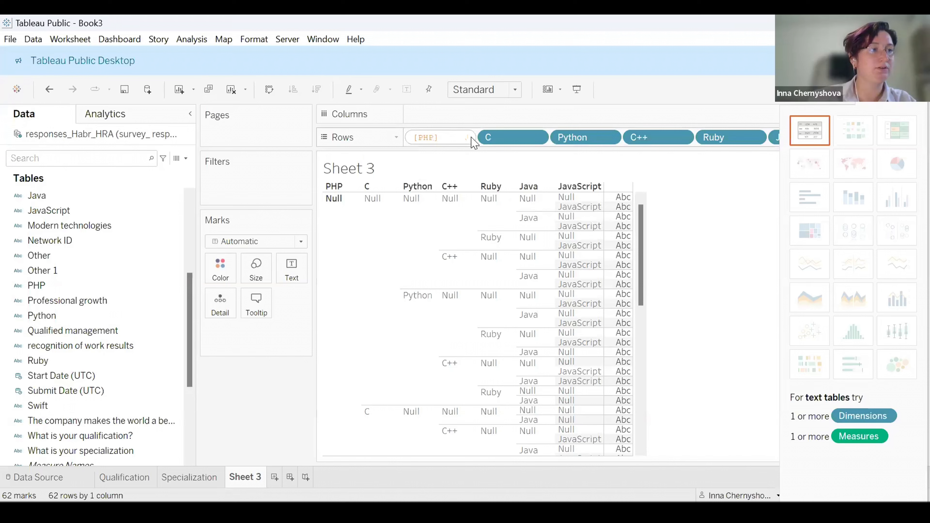
# Rewrite the PHP pill on Rows as COUNT([PHP]).
pyautogui.click(459, 136)
pyautogui.press('BackSpace')
pyautogui.press('BackSpace')
pyautogui.press('BackSpace')
pyautogui.press('BackSpace')
pyautogui.press('BackSpace')
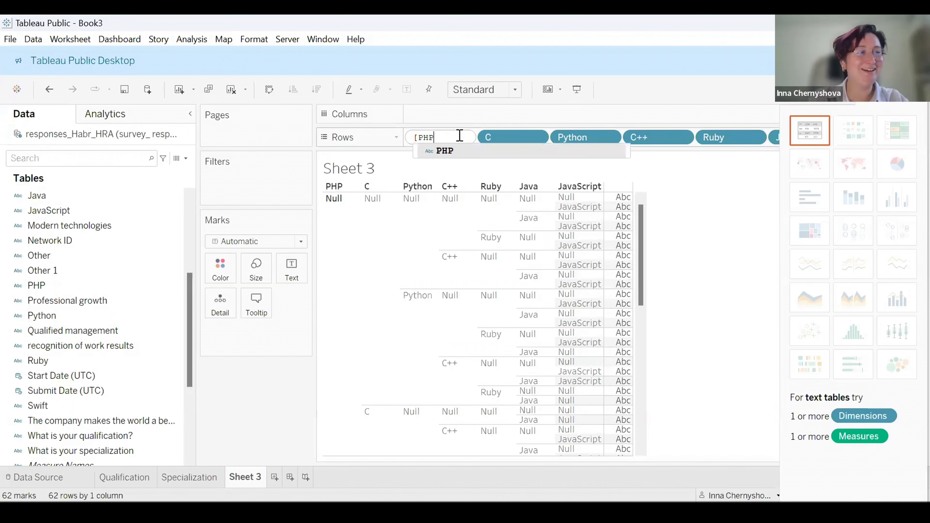
pyautogui.write('count')
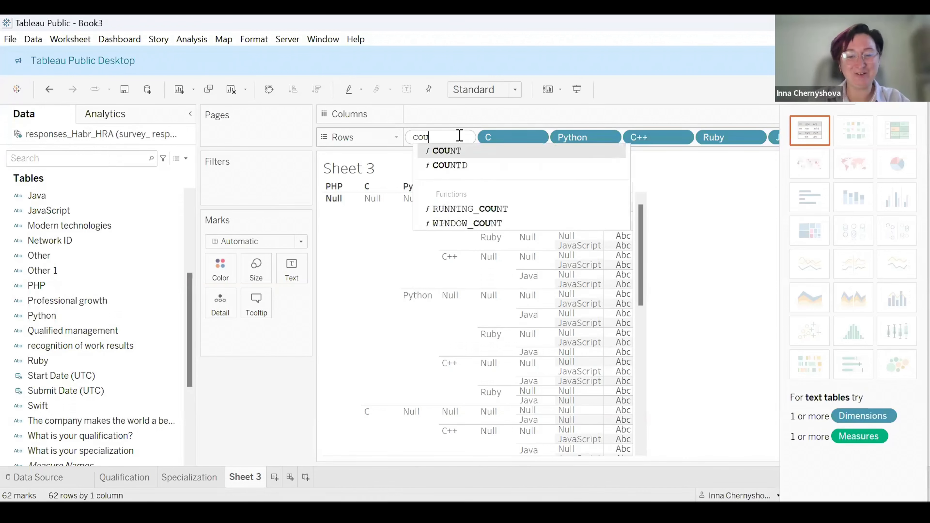
pyautogui.press('Return')
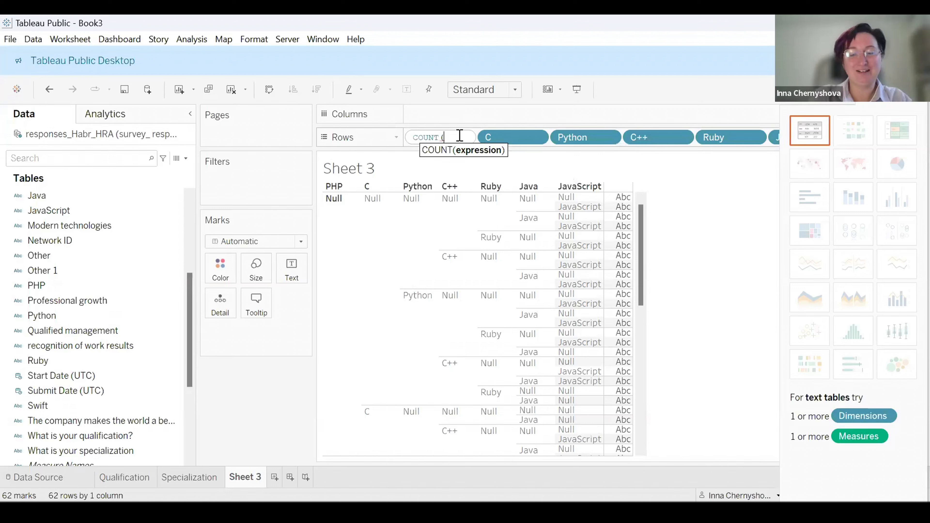
pyautogui.write('[PHP')
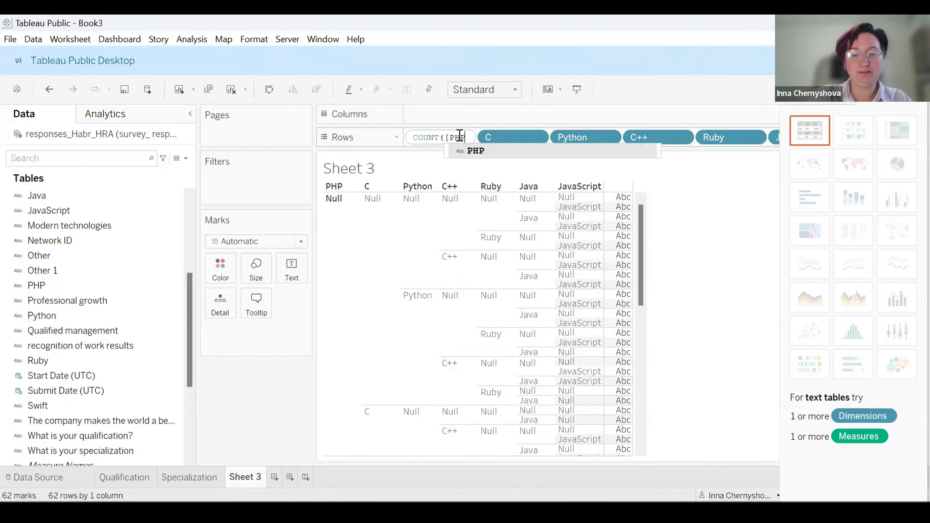
pyautogui.press('Return')
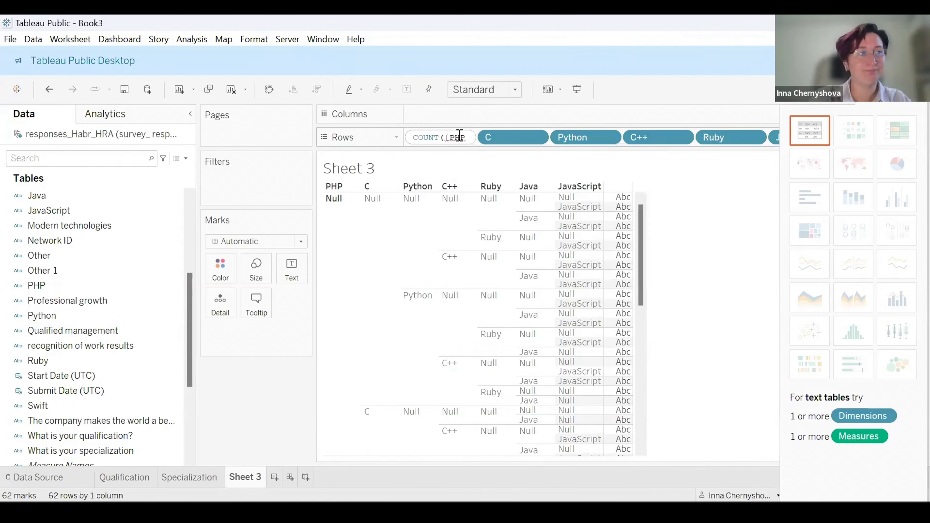
pyautogui.write(')')
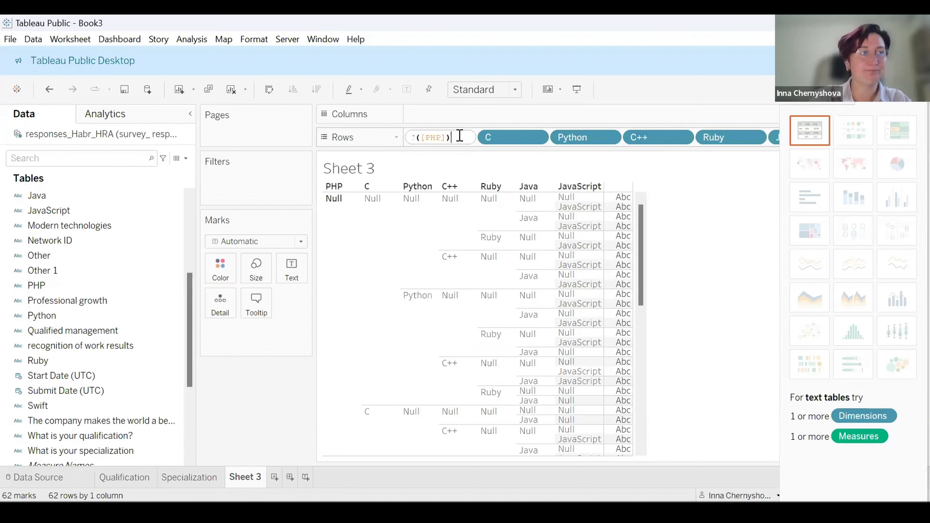
pyautogui.press('Return')
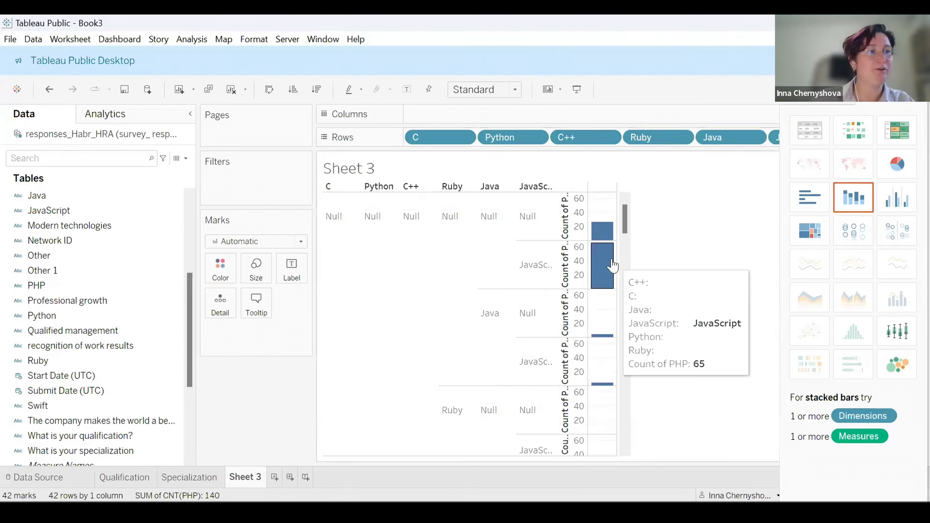
# Convert the remaining language pills on Rows into COUNT expressions and display them as horizontal bars.
pyautogui.doubleClick(423, 141)
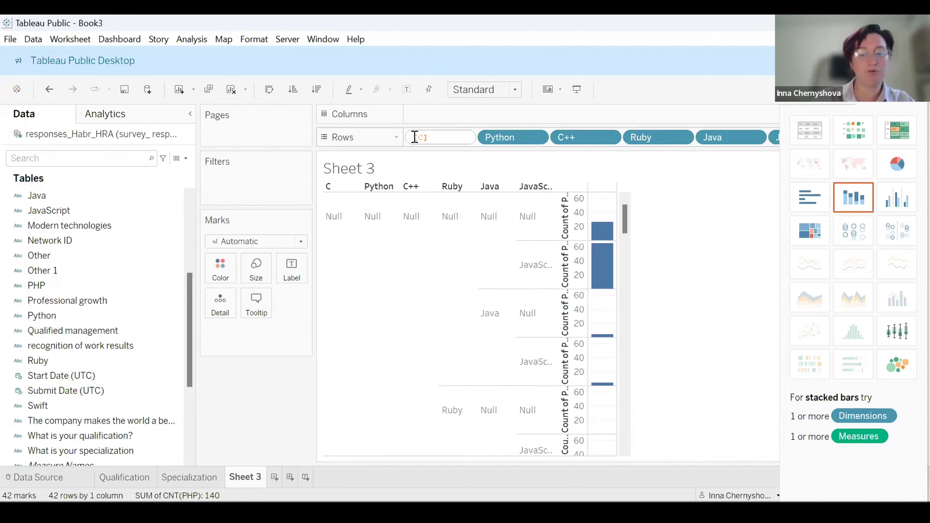
pyautogui.write('C')
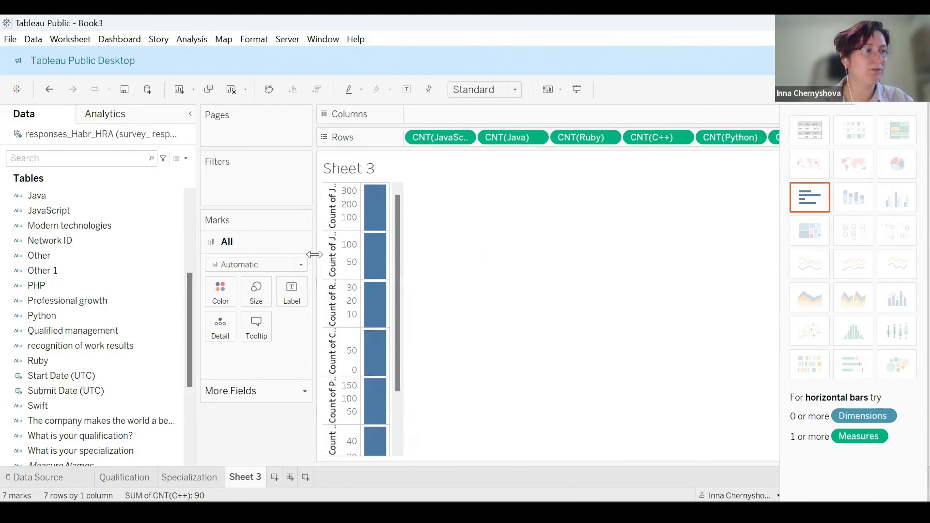
pyautogui.click(803, 209)
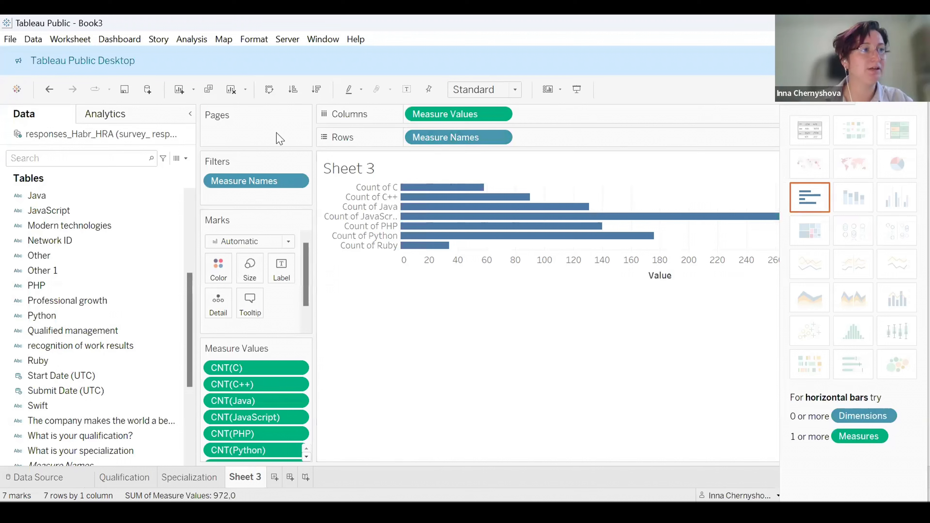
# Sort the bars ascending and rename the Count of JavaScript header alias to JavaScript.
pyautogui.click(293, 91)
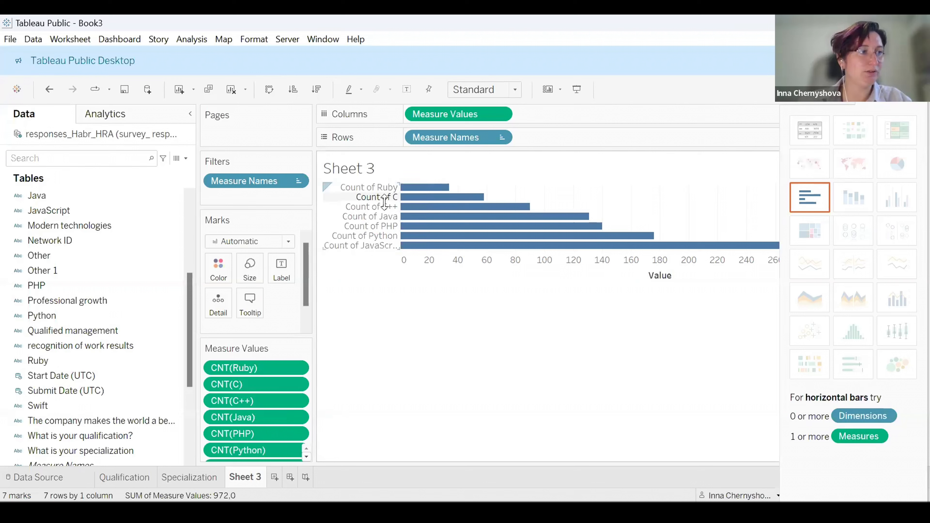
pyautogui.rightClick(368, 246)
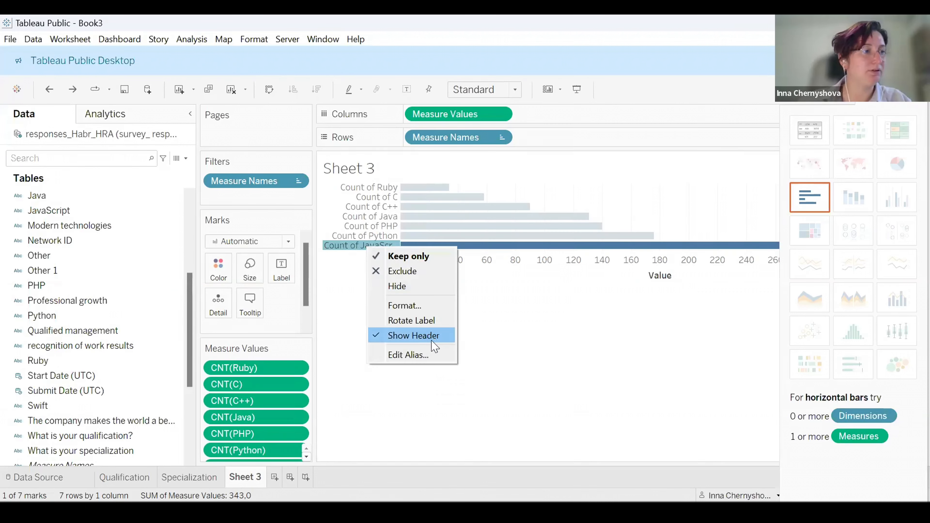
pyautogui.click(434, 354)
pyautogui.click(410, 258)
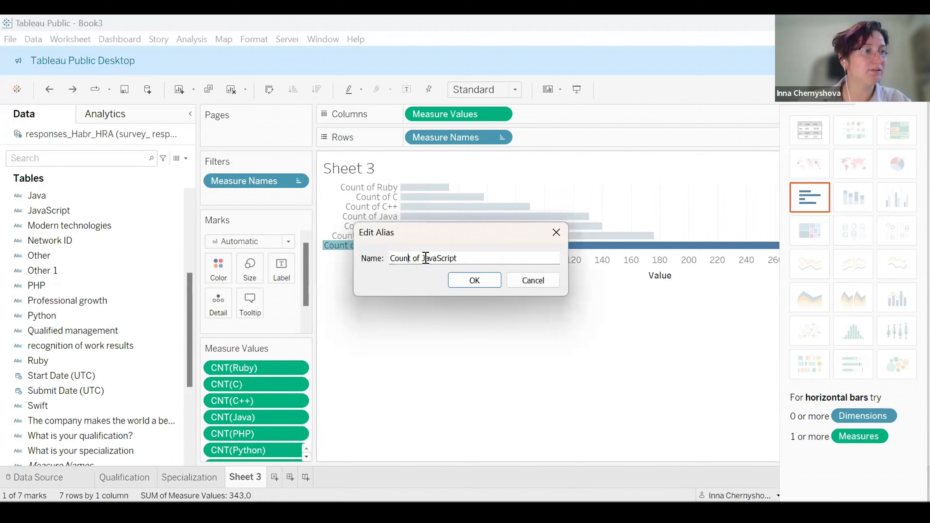
pyautogui.moveTo(426, 258); pyautogui.dragTo(391, 258)
pyautogui.press('BackSpace')
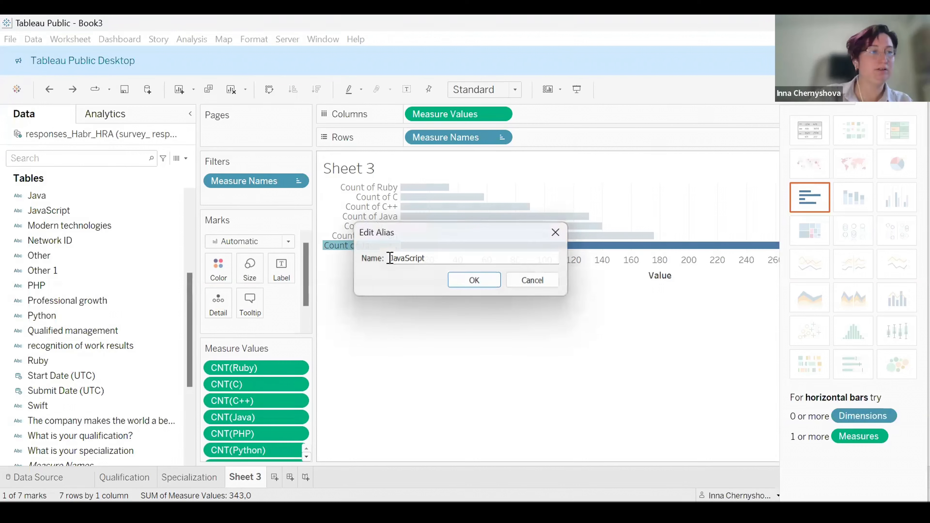
pyautogui.press('Return')
# Rename the Count of Python header alias to Python.
pyautogui.click(388, 238)
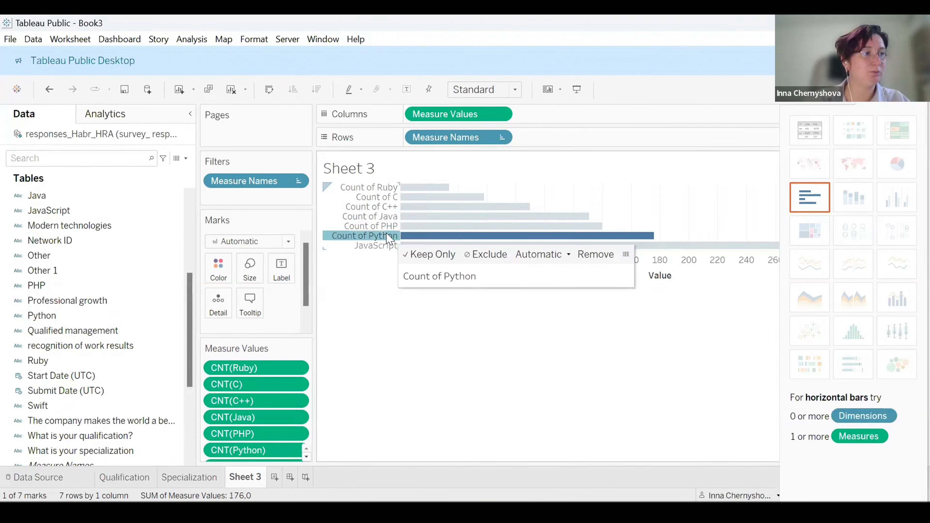
pyautogui.rightClick(389, 238)
pyautogui.click(426, 343)
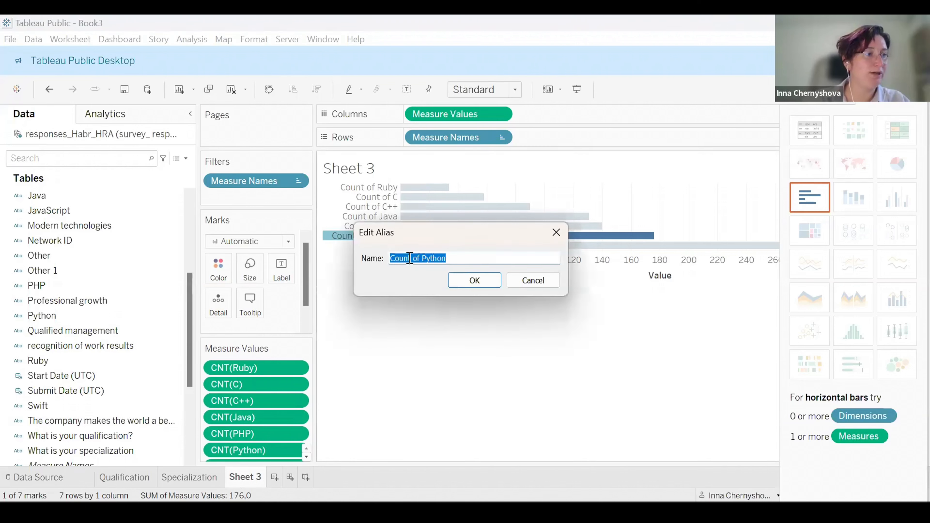
pyautogui.click(421, 258)
pyautogui.moveTo(421, 258); pyautogui.dragTo(383, 260)
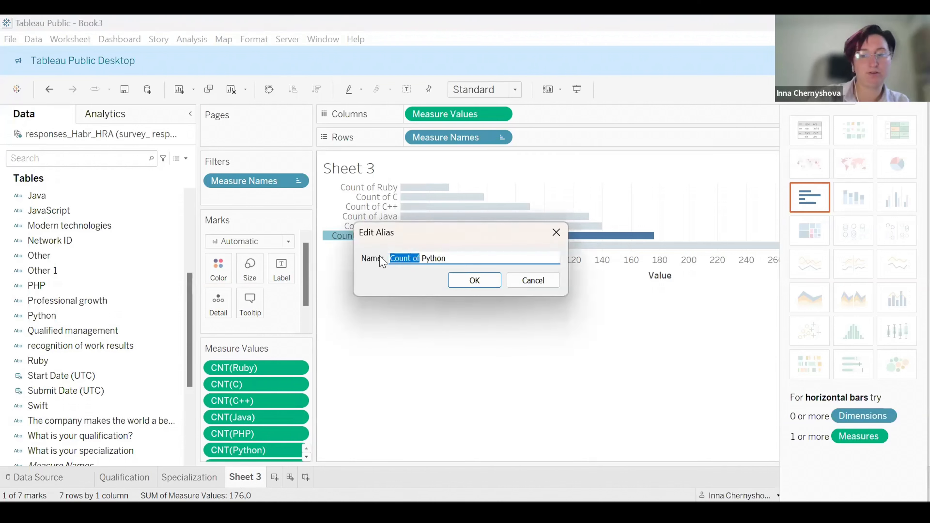
pyautogui.press('BackSpace')
pyautogui.press('Return')
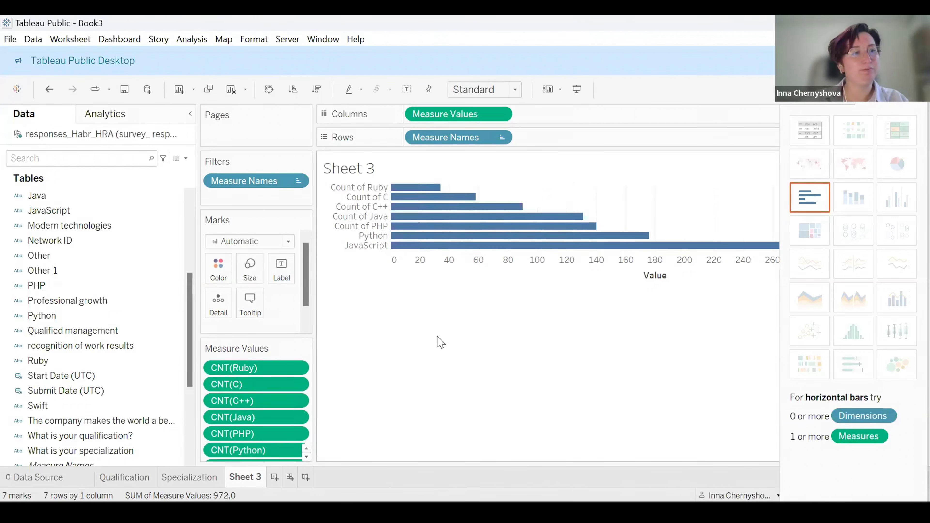
# Rename the worksheet as Languages.
pyautogui.doubleClick(242, 477)
pyautogui.write('Ц')
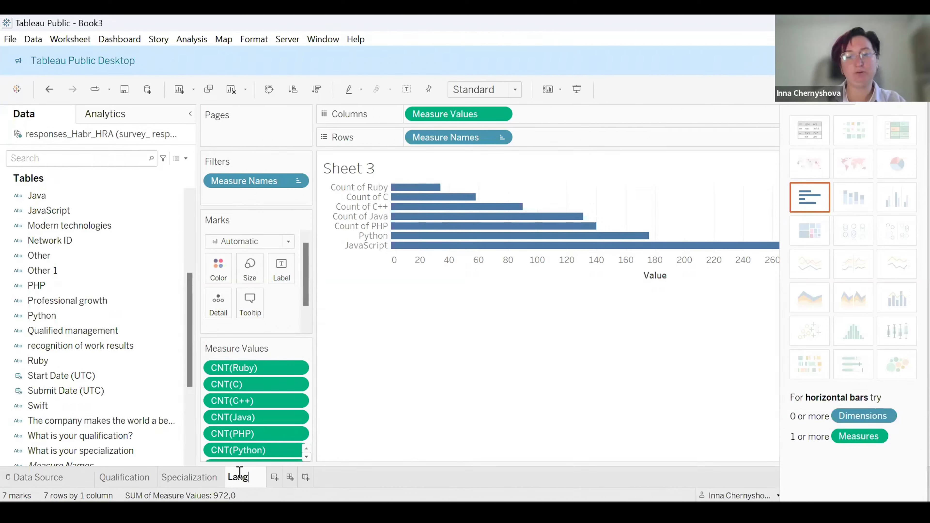
pyautogui.write('anguages')
pyautogui.press('Return')
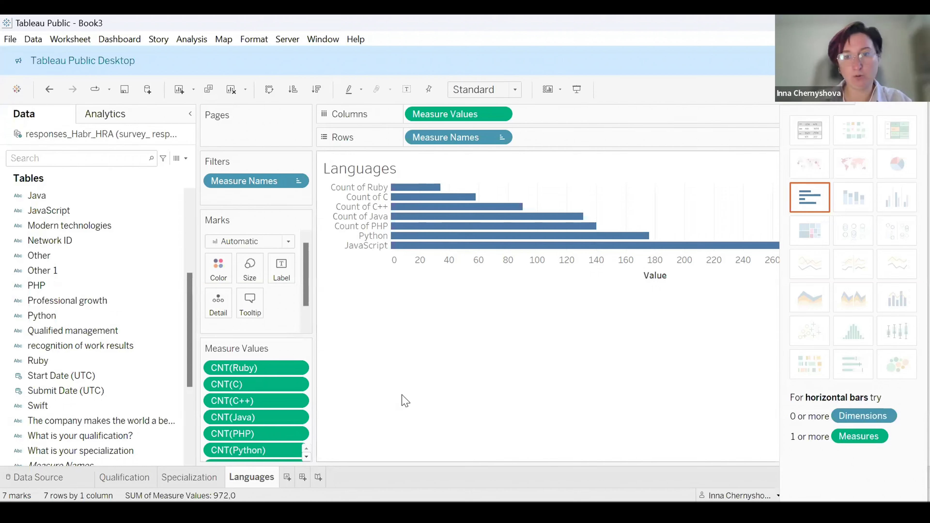
# Add a new worksheet and place the measure on how important a clear interview process is on Rows.
pyautogui.click(287, 478)
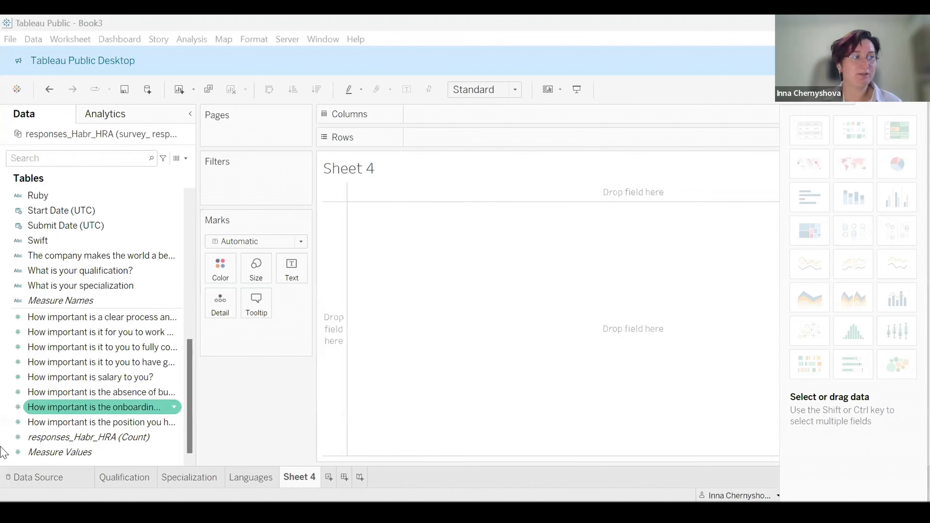
pyautogui.click(69, 319)
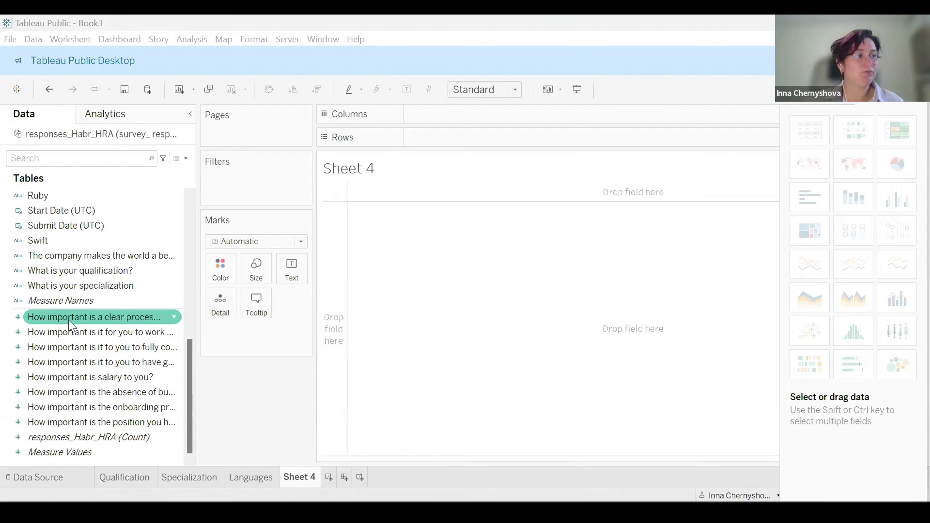
pyautogui.click(47, 321)
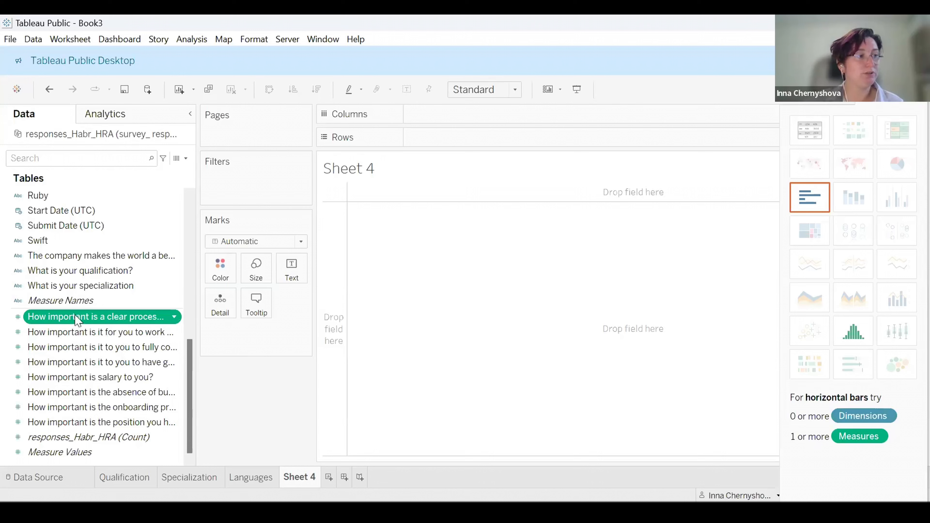
pyautogui.moveTo(80, 323); pyautogui.dragTo(463, 141)
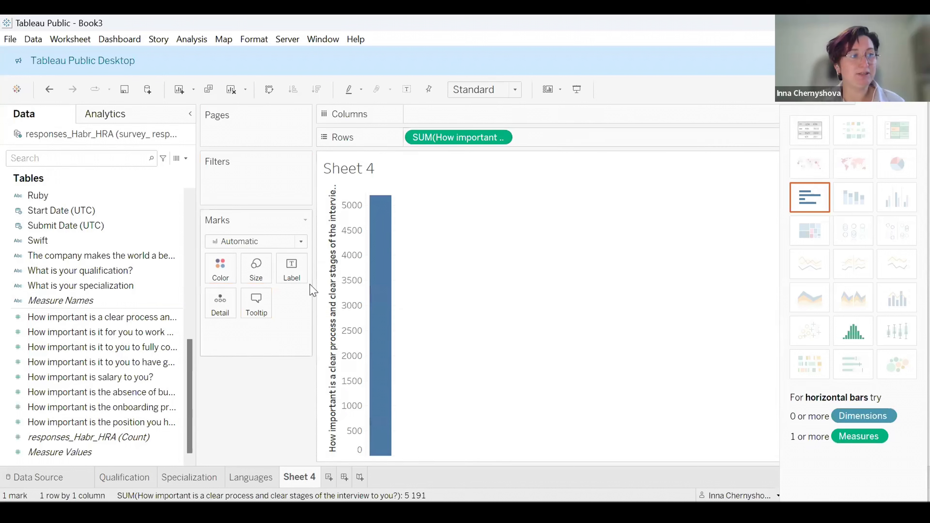
pyautogui.moveTo(385, 237)
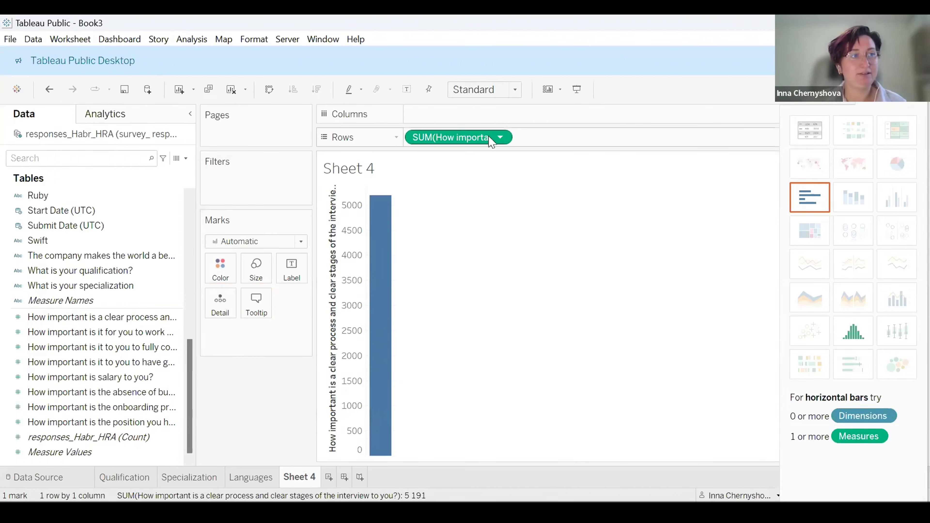
# Convert the interview-process importance field on Rows into a discrete dimension.
pyautogui.click(500, 138)
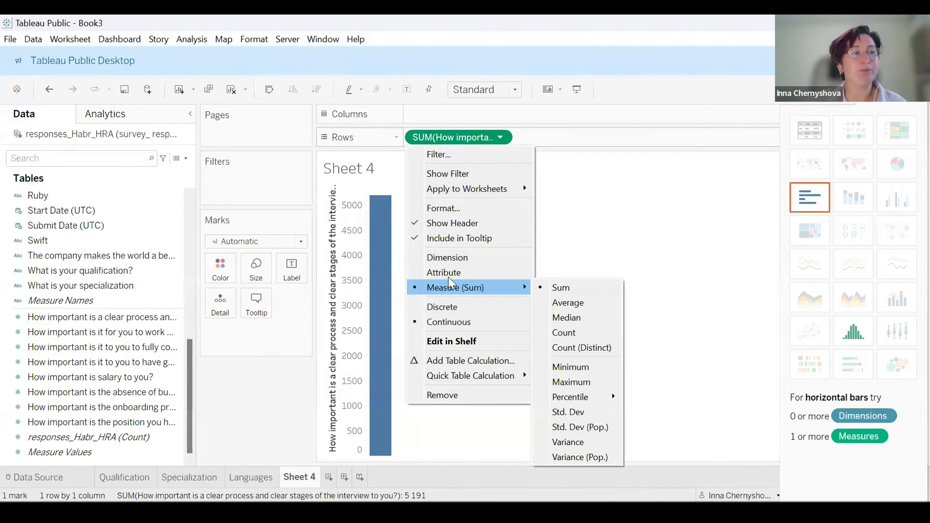
pyautogui.click(448, 258)
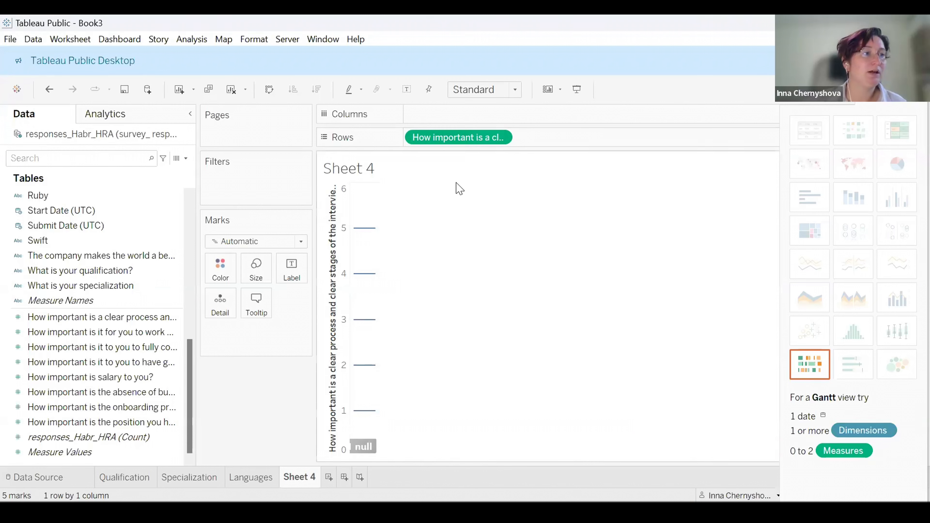
pyautogui.click(500, 138)
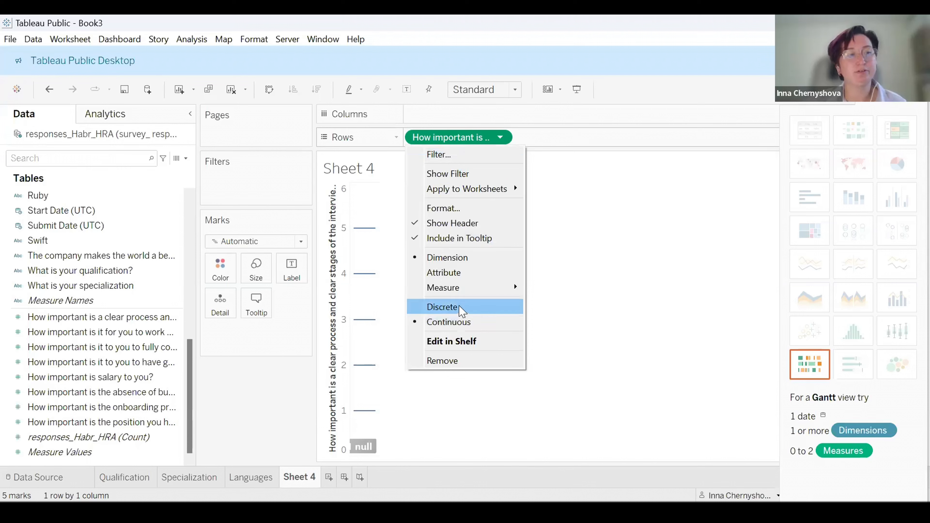
pyautogui.click(462, 311)
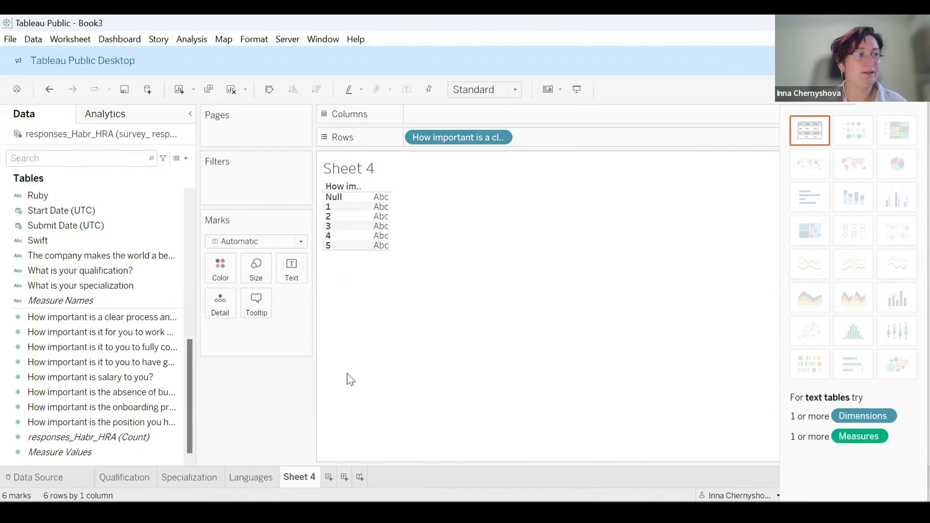
# Add the interview-process measure to the marks, apply horizontal bars, and swap axes into vertical bars per rating.
pyautogui.click(46, 321)
pyautogui.moveTo(44, 322); pyautogui.dragTo(224, 274)
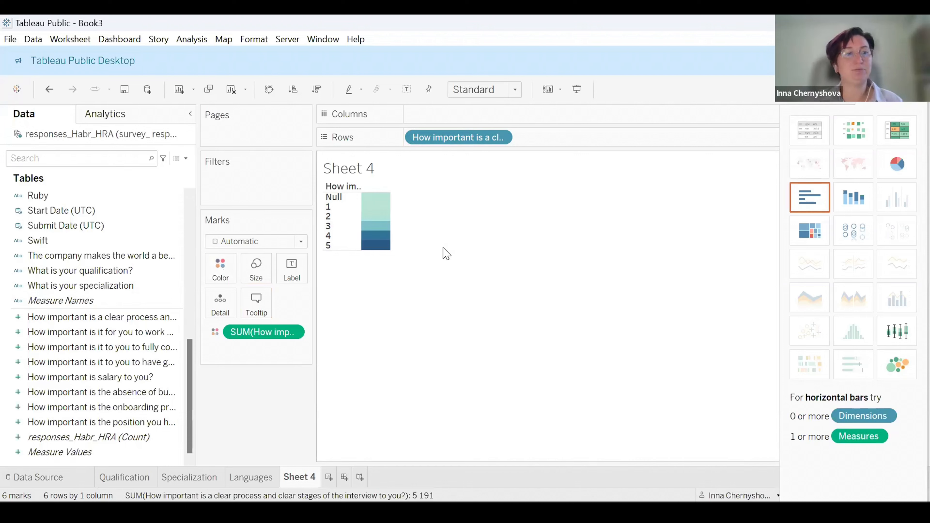
pyautogui.moveTo(371, 244)
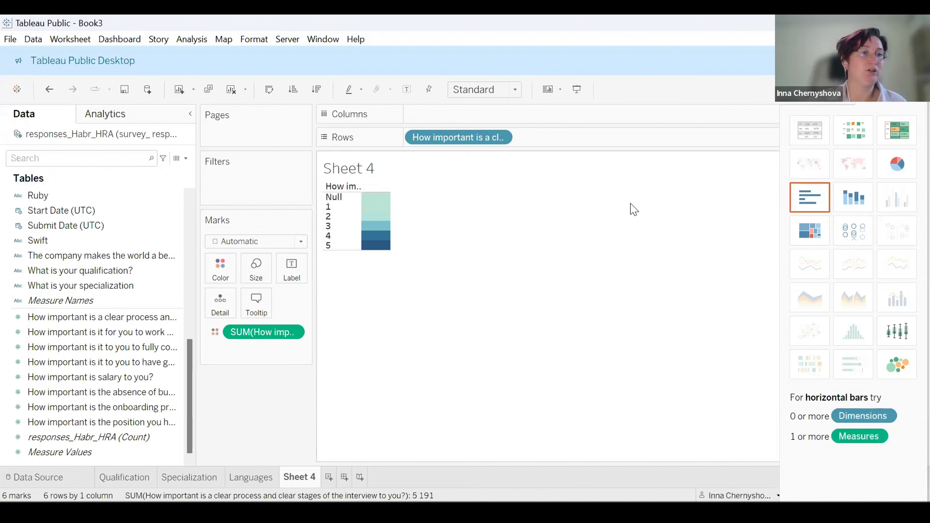
pyautogui.click(808, 207)
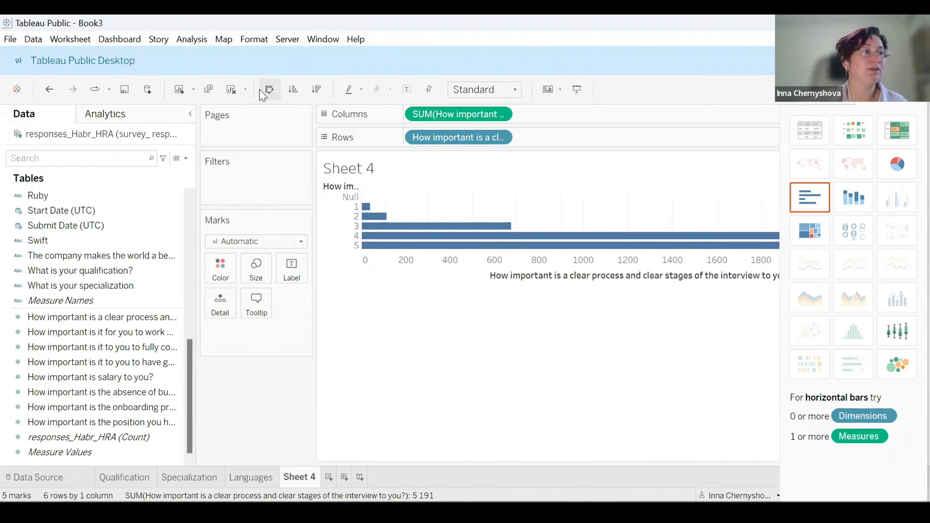
pyautogui.click(270, 90)
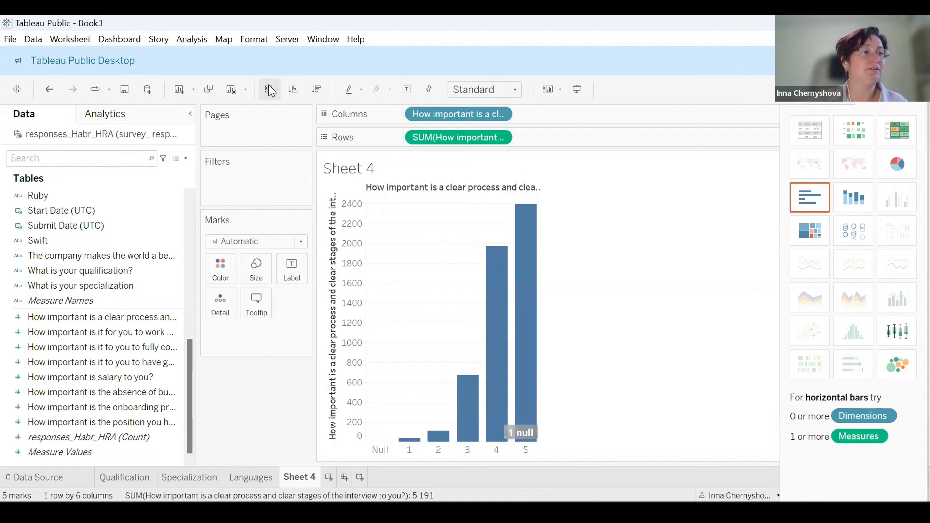
# Rename the worksheet as Q1.
pyautogui.doubleClick(291, 477)
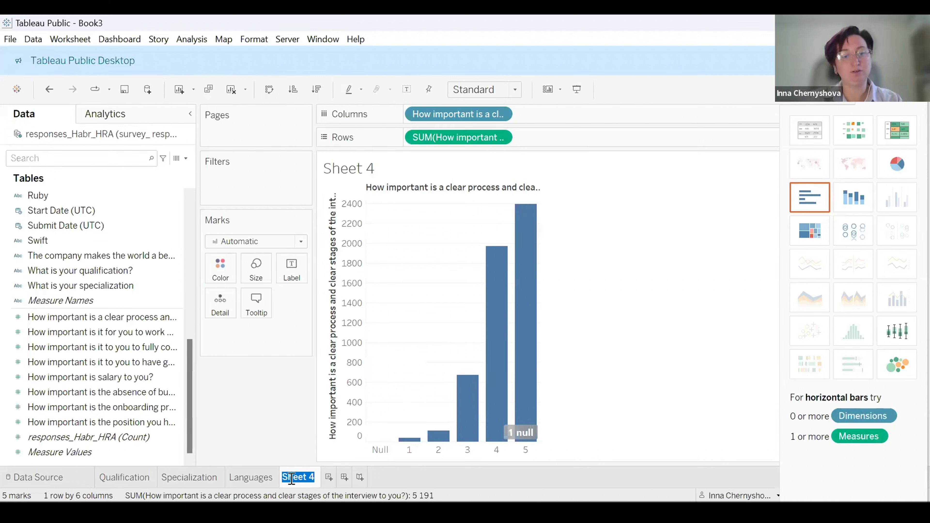
pyautogui.write('Q1')
pyautogui.press('Return')
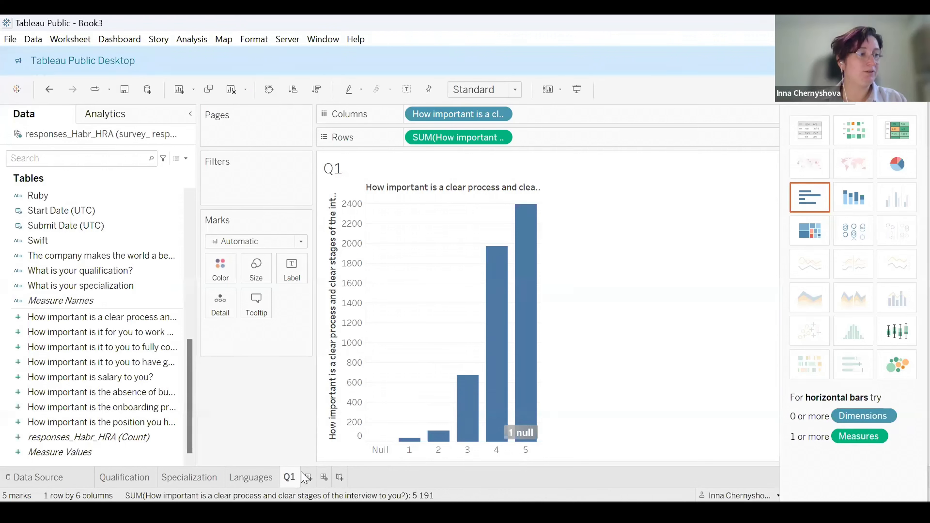
# Add a new worksheet and place the interesting-project importance measure on Rows.
pyautogui.click(308, 477)
pyautogui.click(92, 332)
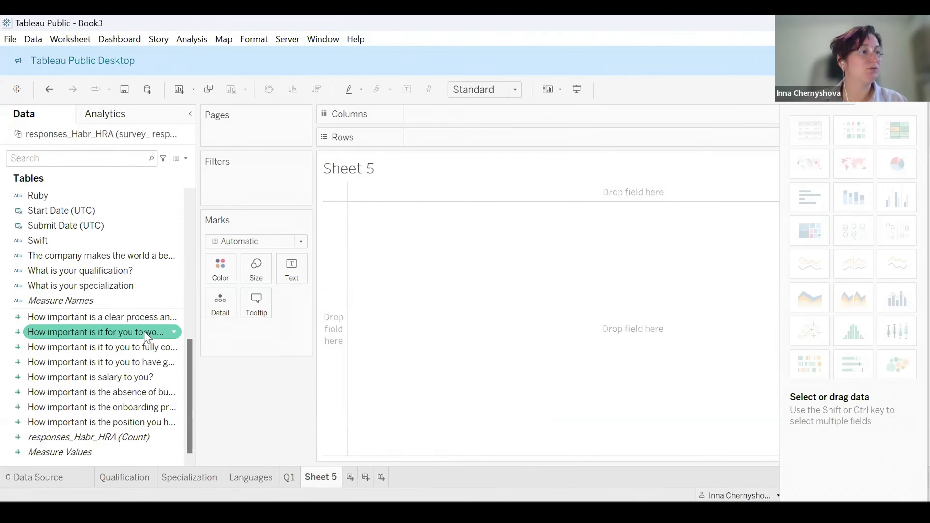
pyautogui.moveTo(87, 338); pyautogui.dragTo(418, 137)
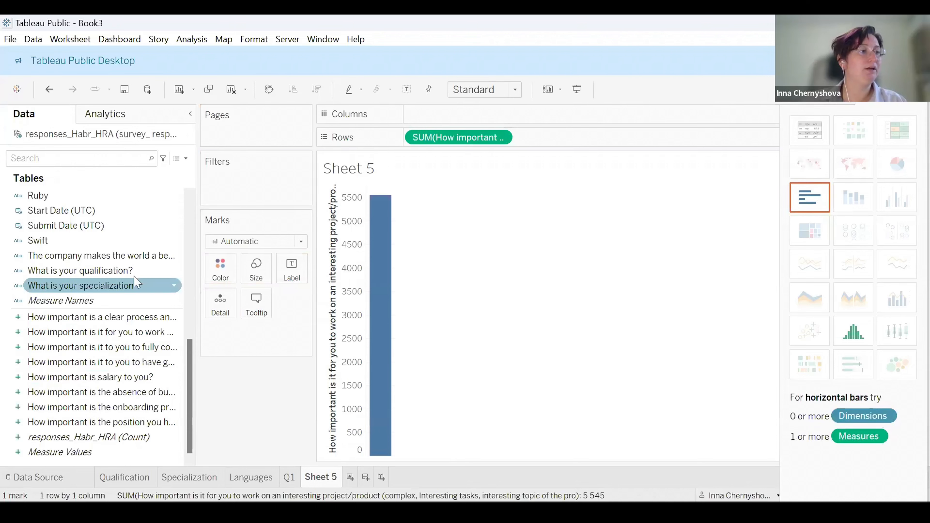
# Convert the interesting-project importance field on Rows into a discrete dimension.
pyautogui.click(501, 138)
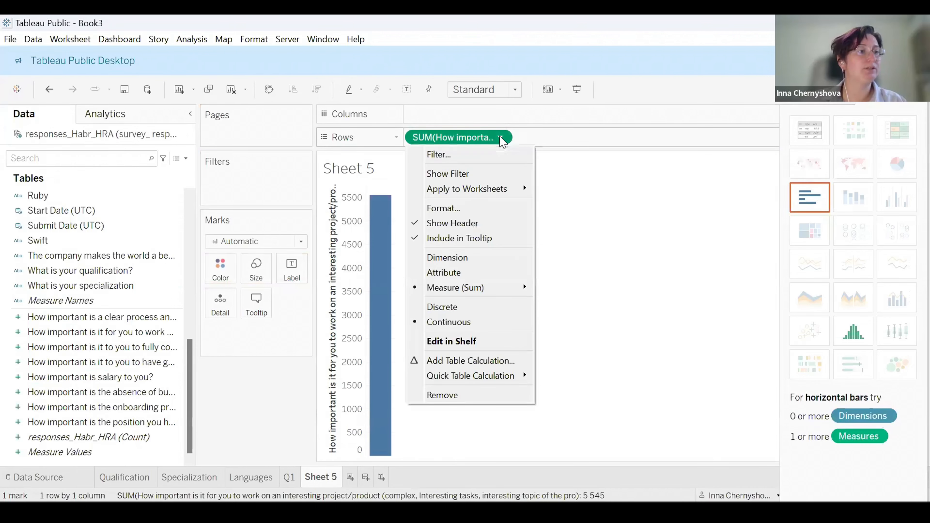
pyautogui.click(471, 261)
pyautogui.click(500, 137)
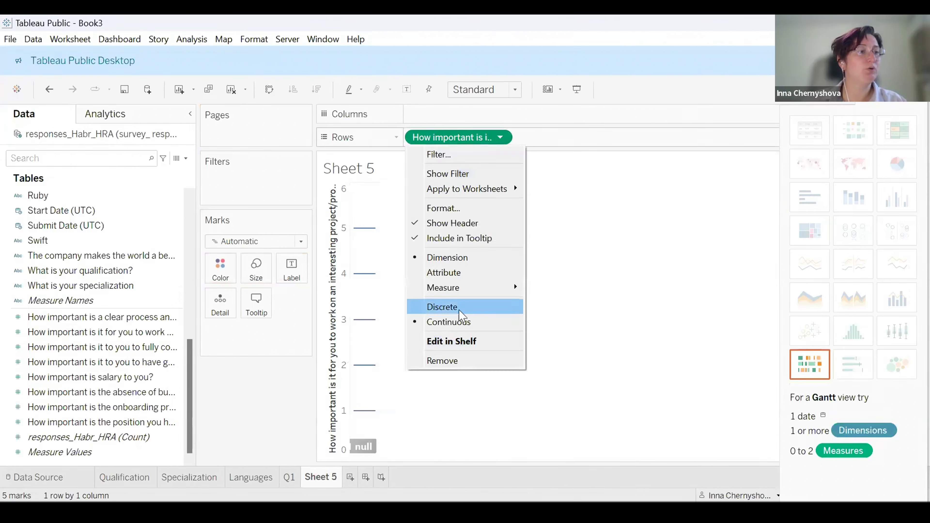
pyautogui.click(453, 306)
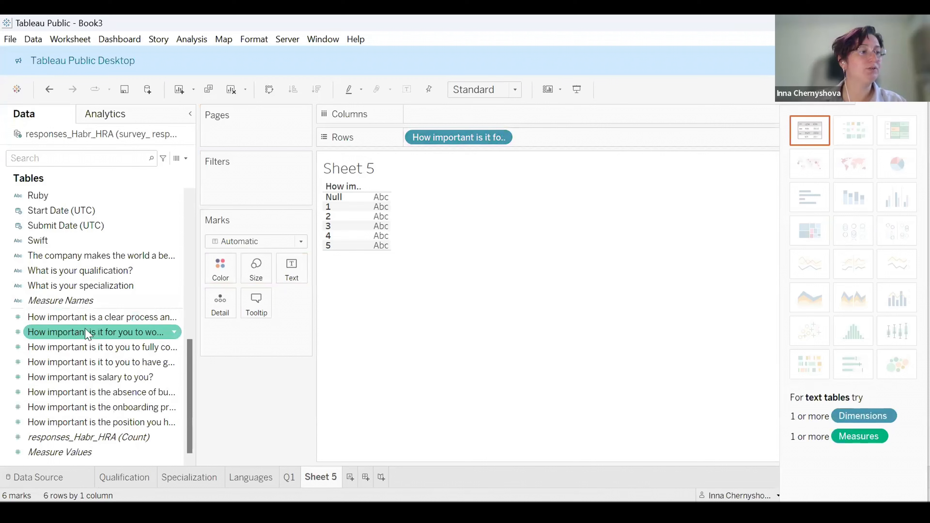
# Add the interesting-project measure to the marks, apply horizontal bars, and swap axes into vertical bars per rating.
pyautogui.moveTo(87, 333); pyautogui.dragTo(230, 271)
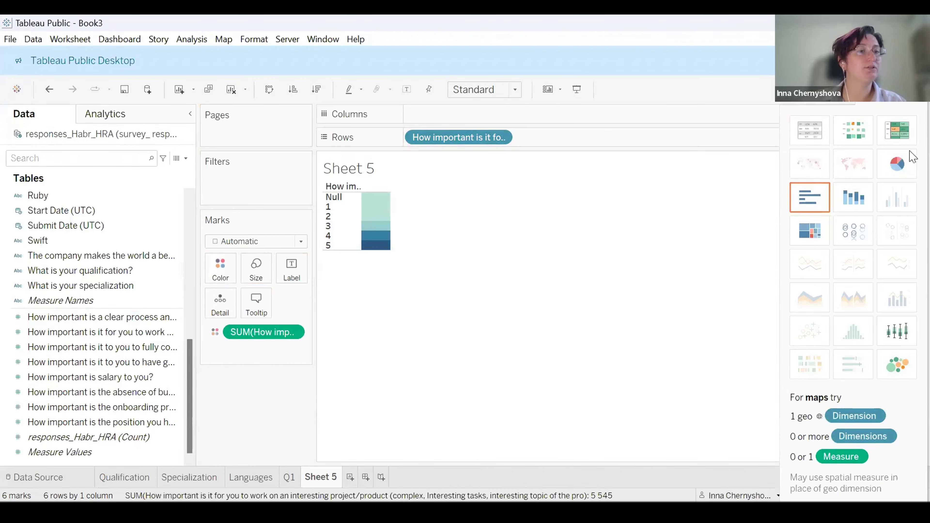
pyautogui.click(800, 202)
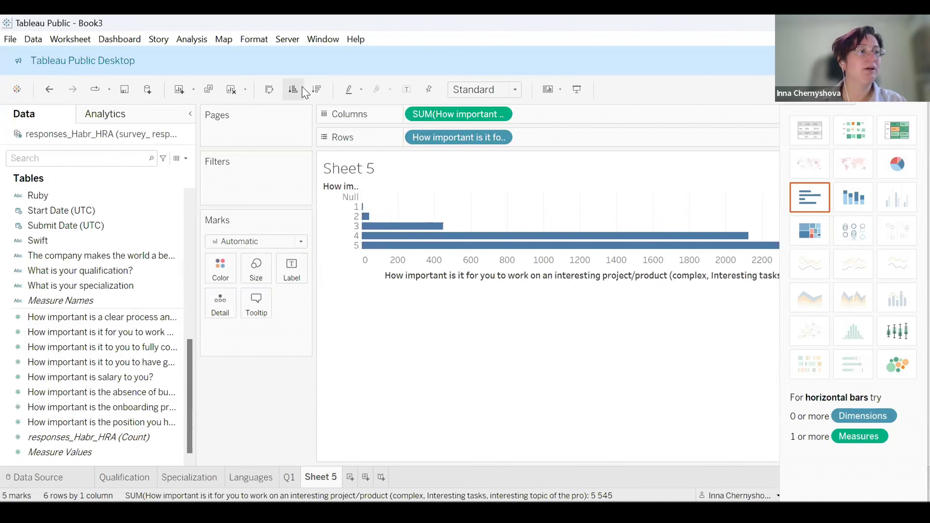
pyautogui.click(268, 90)
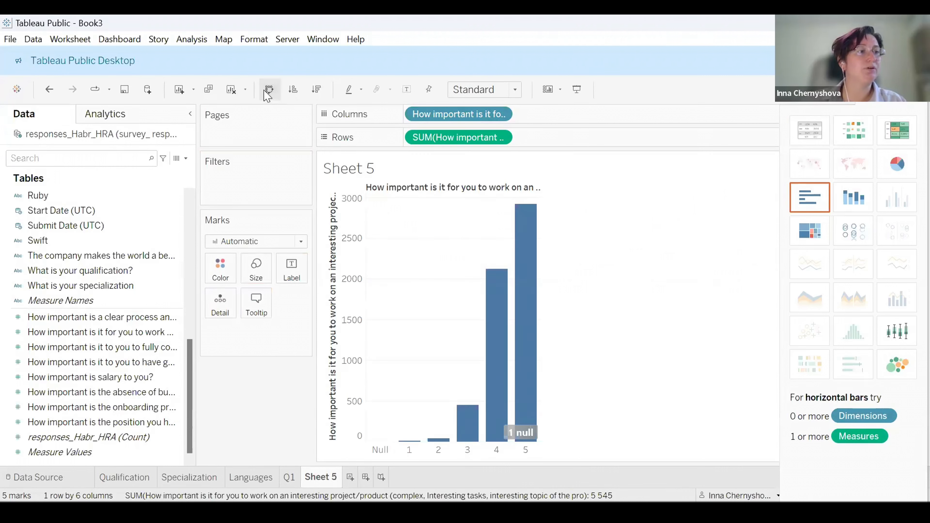
# Rename the worksheet as Q2.
pyautogui.doubleClick(321, 477)
pyautogui.write('Q2')
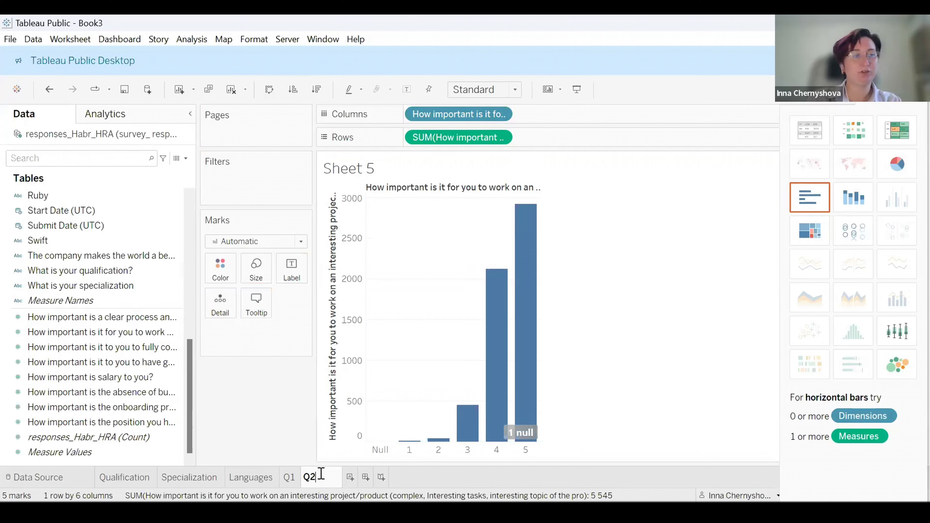
pyautogui.press('Return')
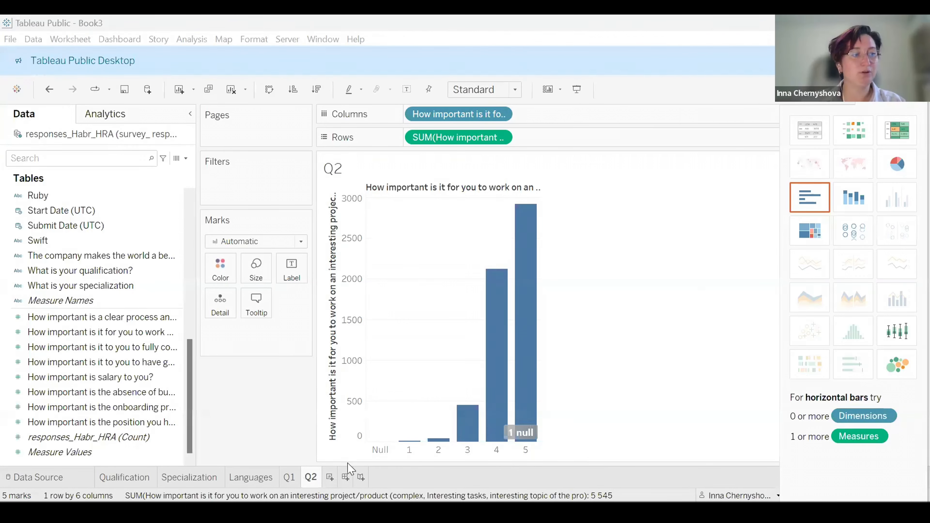
# Create a new dashboard and remove its phone layout.
pyautogui.click(345, 477)
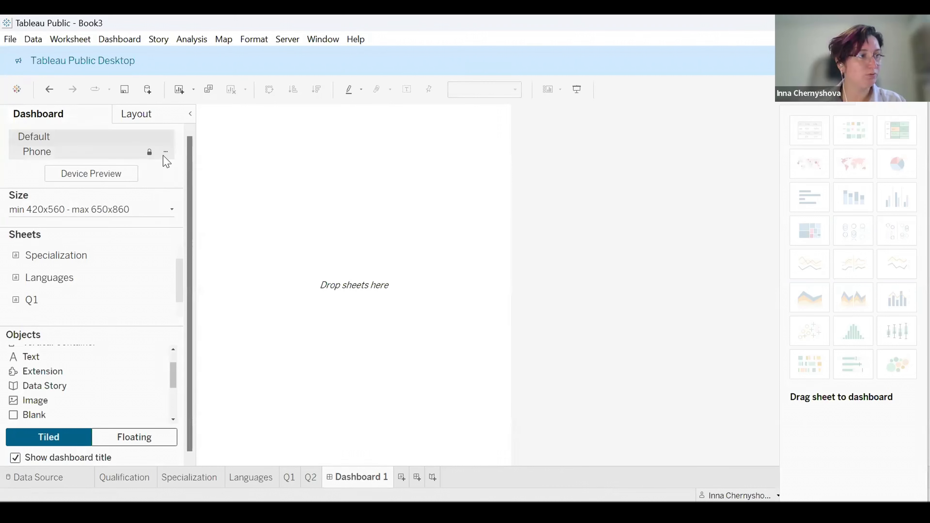
pyautogui.click(165, 152)
pyautogui.click(192, 200)
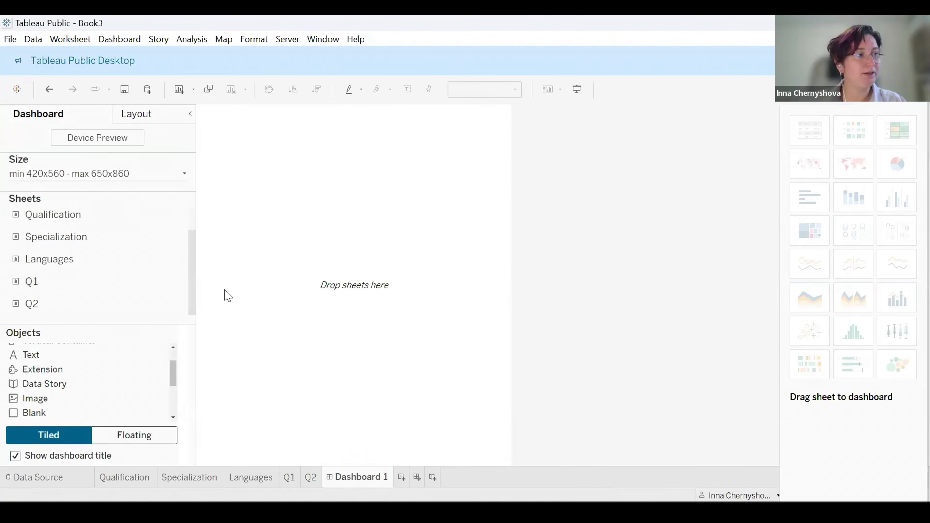
# Set the dashboard size range to no minimum size and a maximum of 1450 × 1860 px.
pyautogui.click(58, 174)
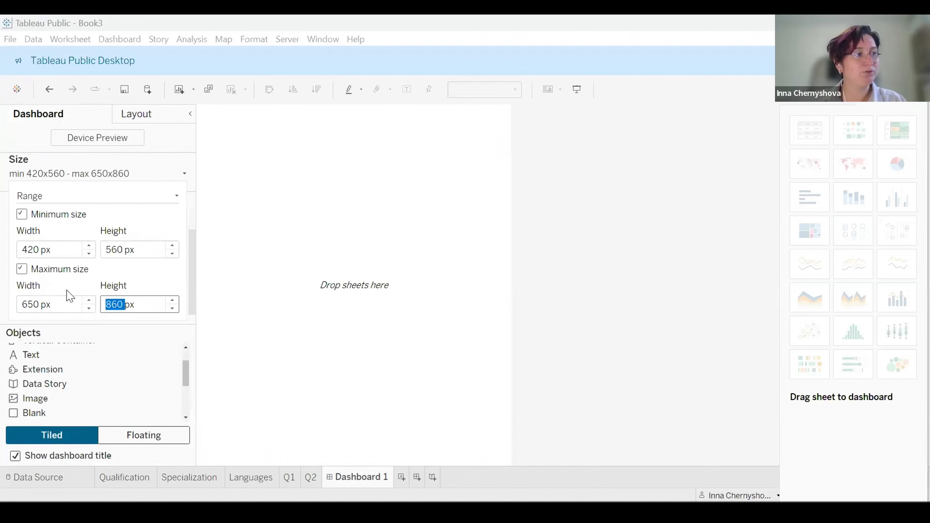
pyautogui.click(51, 215)
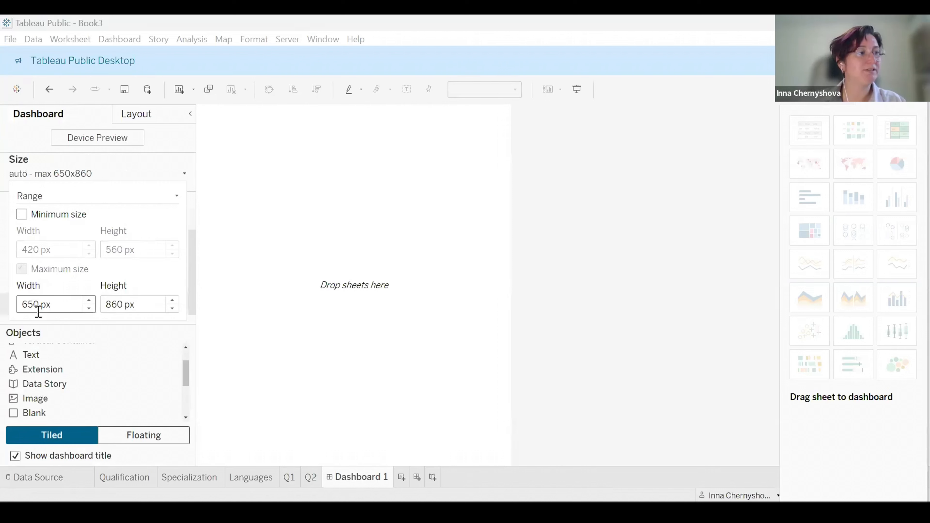
pyautogui.click(89, 300)
pyautogui.click(89, 301)
pyautogui.click(89, 301)
pyautogui.click(90, 300)
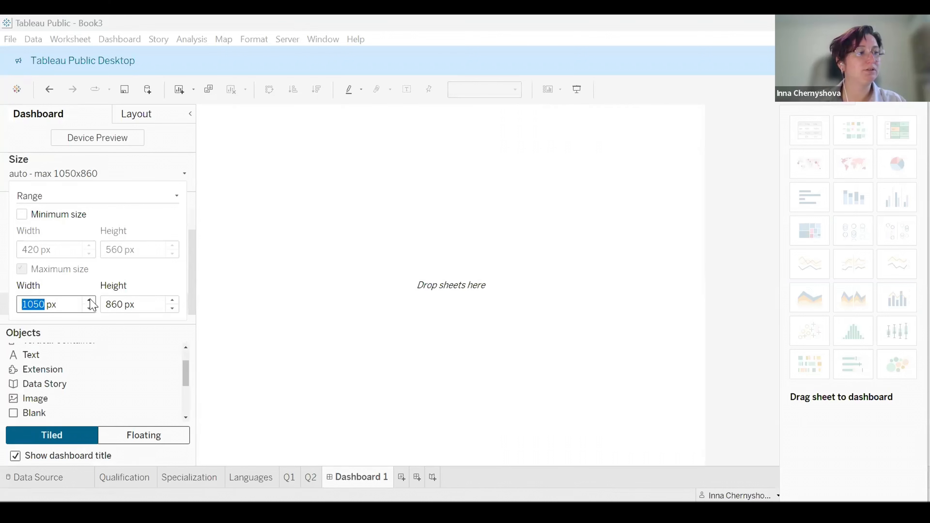
pyautogui.click(90, 300)
pyautogui.click(89, 300)
pyautogui.click(90, 301)
pyautogui.click(90, 301)
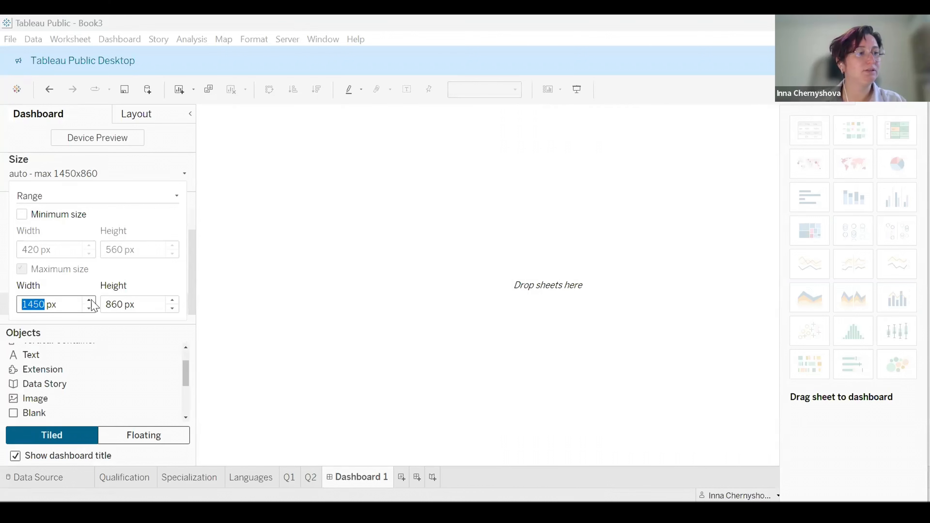
pyautogui.click(172, 300)
pyautogui.click(172, 301)
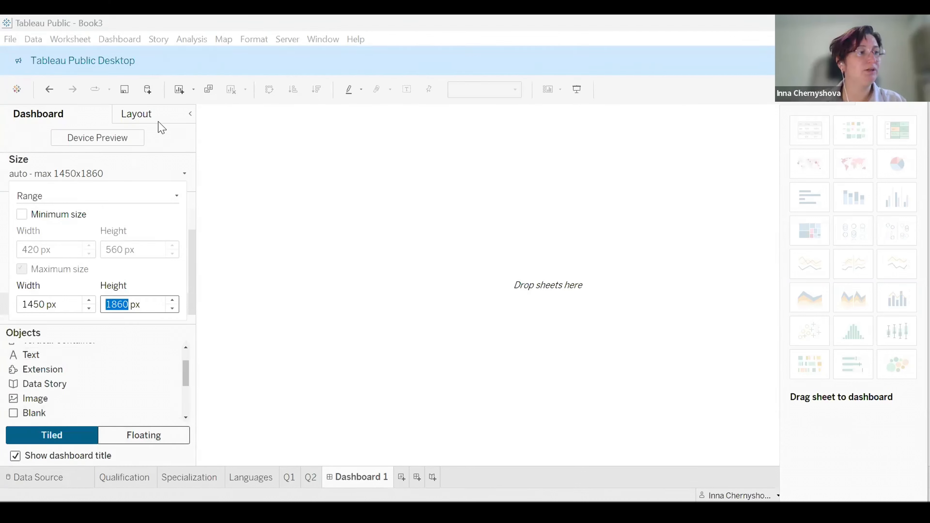
pyautogui.click(186, 116)
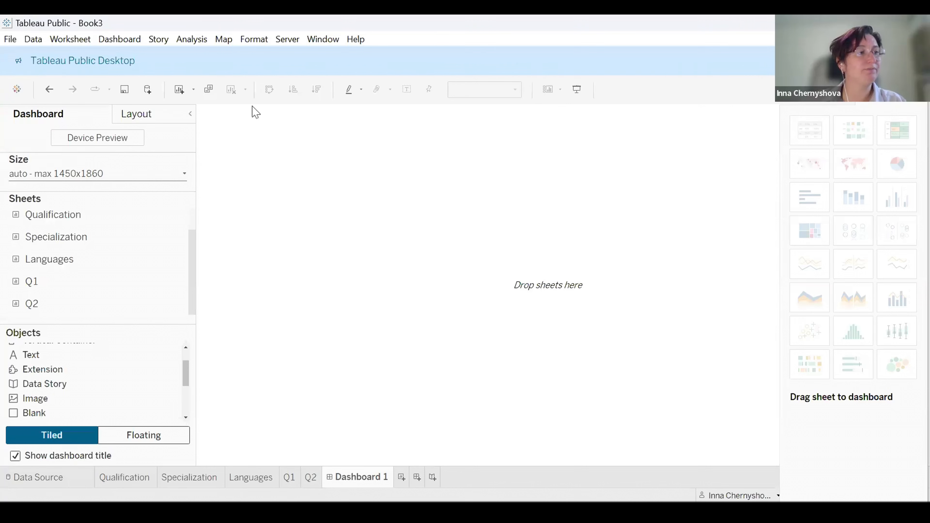
# Place the Qualification, Specialization and Languages sheets onto the dashboard.
pyautogui.moveTo(46, 214)
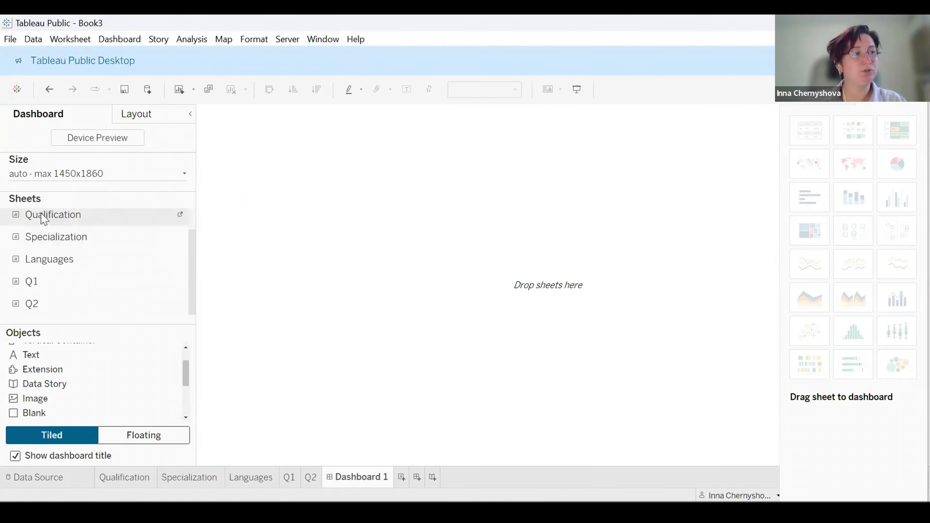
pyautogui.moveTo(42, 214); pyautogui.dragTo(277, 154)
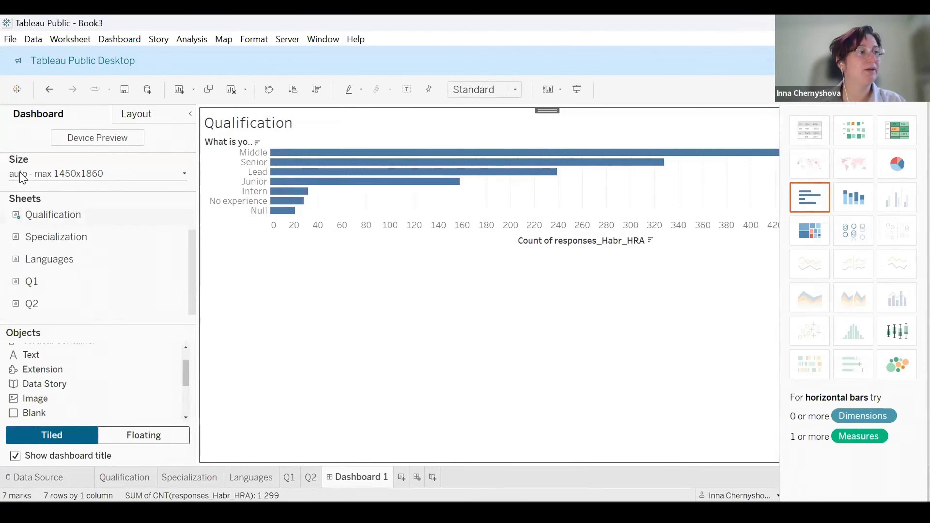
pyautogui.moveTo(49, 259); pyautogui.dragTo(347, 275)
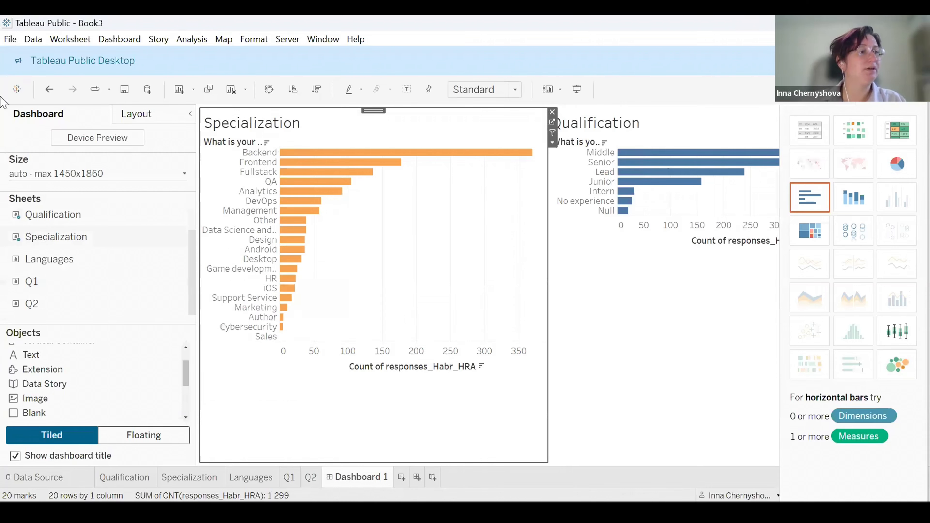
pyautogui.moveTo(66, 260); pyautogui.dragTo(687, 354)
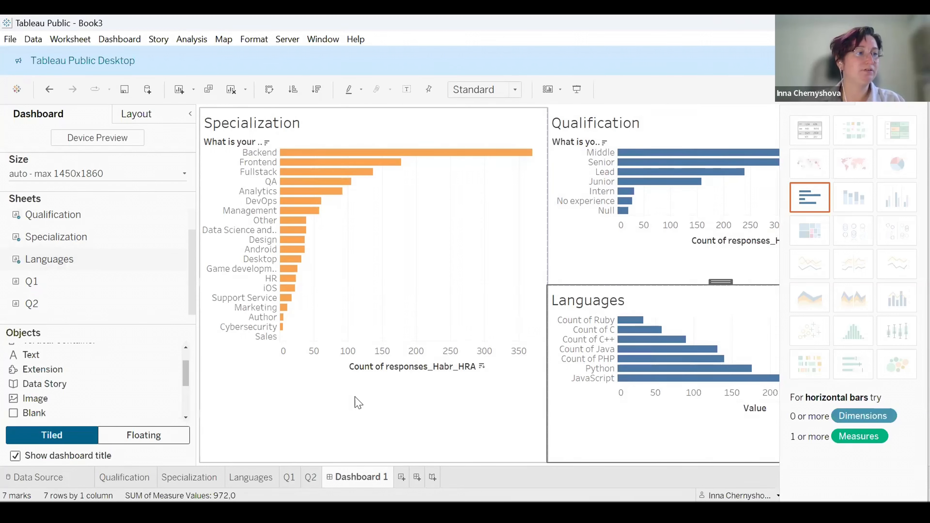
pyautogui.moveTo(156, 283)
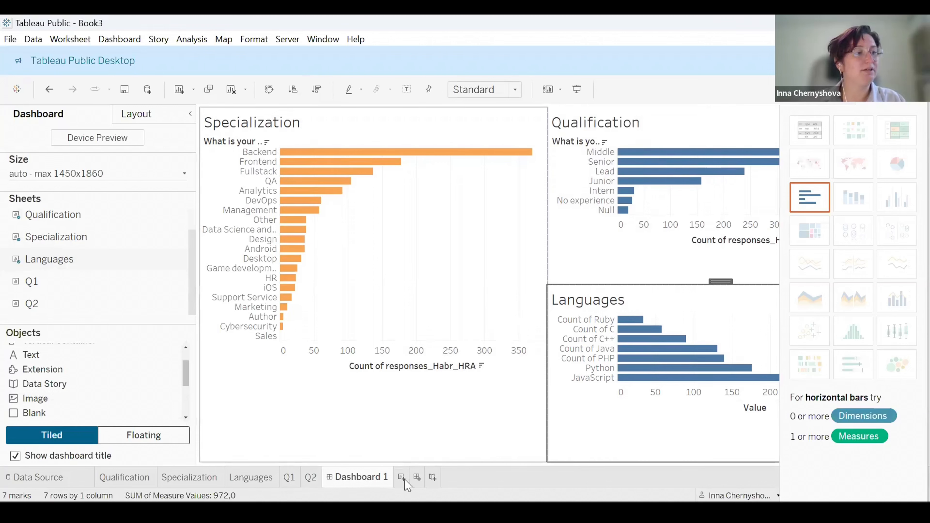
# Rename the dashboard as Audience.
pyautogui.doubleClick(360, 477)
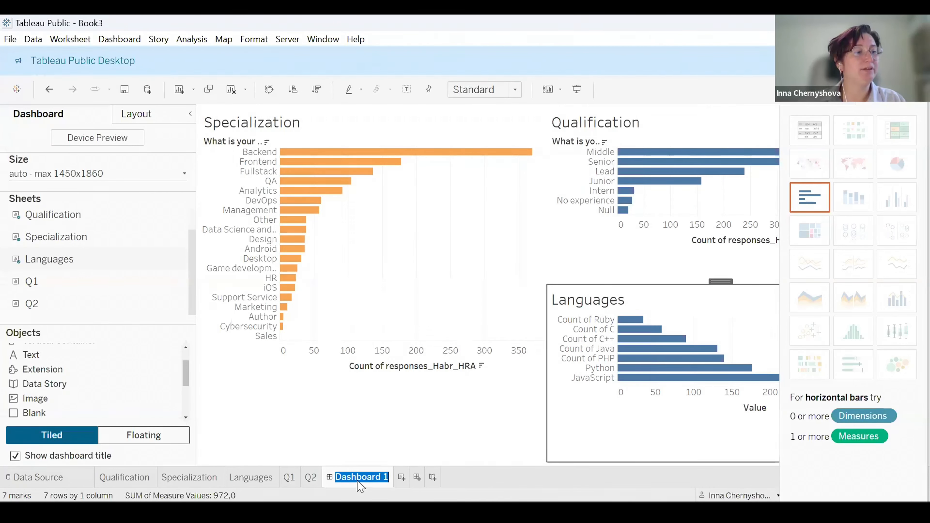
pyautogui.write('Audience')
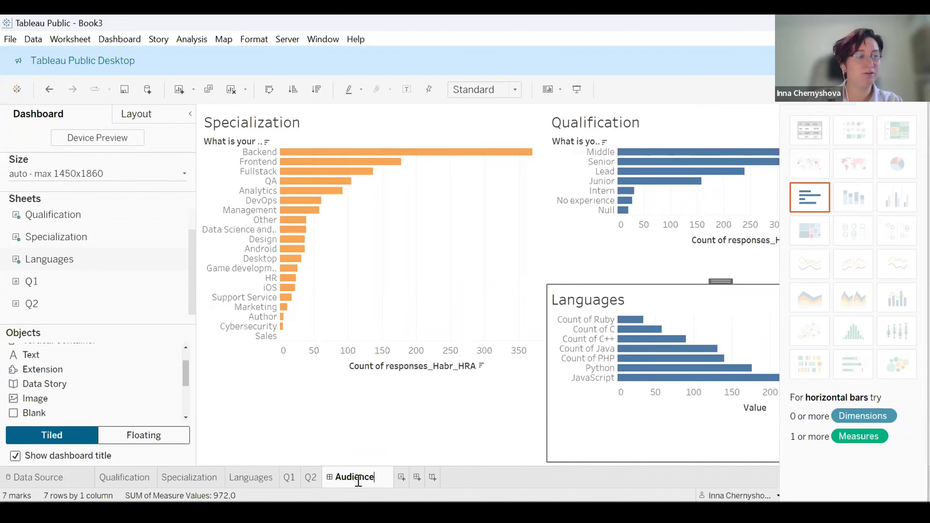
pyautogui.press('Return')
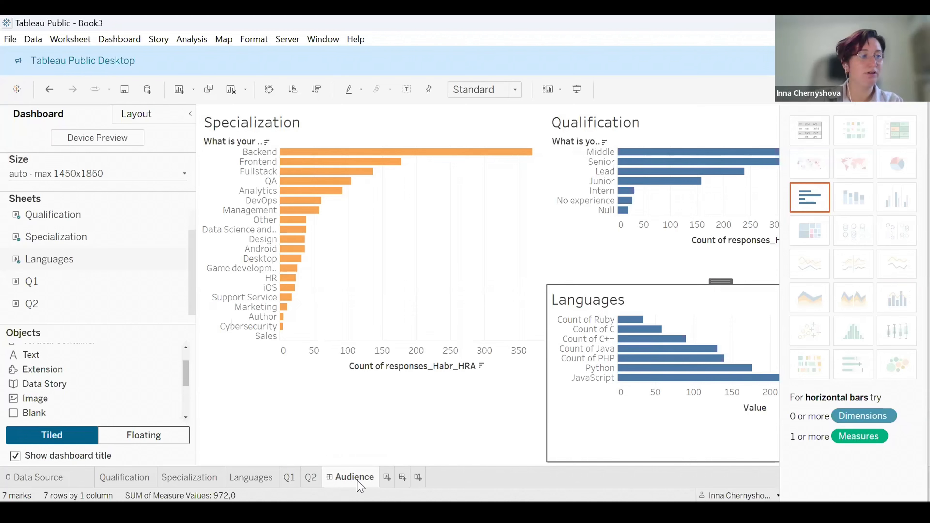
# Create a new dashboard and place the Q1 and Q2 sheets side by side on it.
pyautogui.click(402, 477)
pyautogui.scroll(-1, 53, 271)
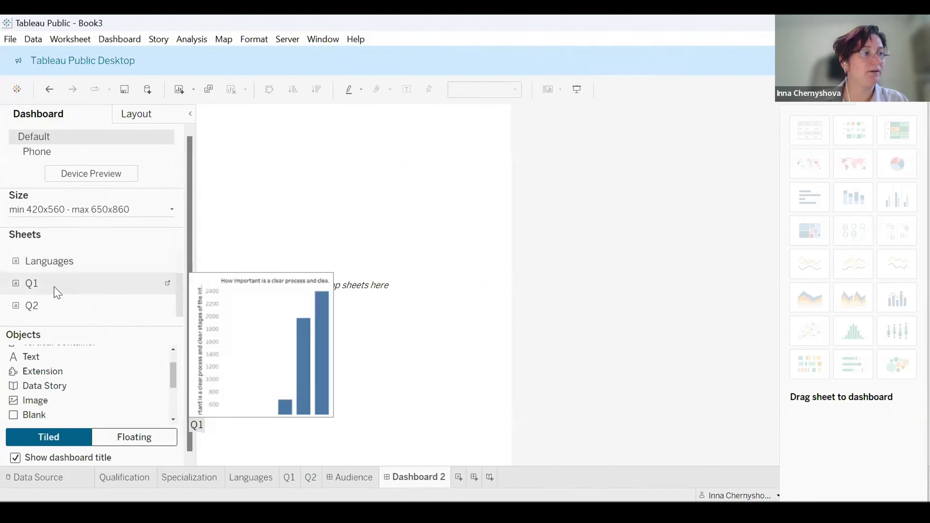
pyautogui.moveTo(44, 287); pyautogui.dragTo(234, 180)
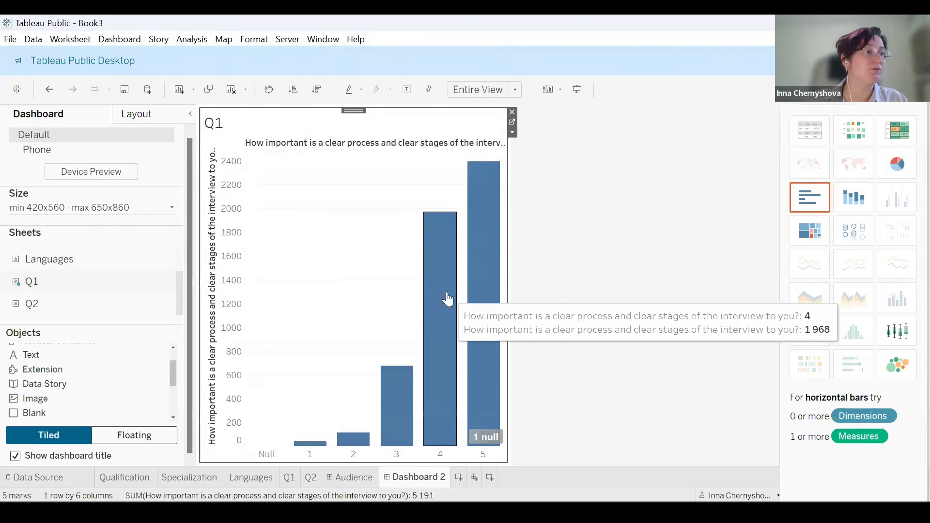
pyautogui.moveTo(30, 308); pyautogui.dragTo(624, 285)
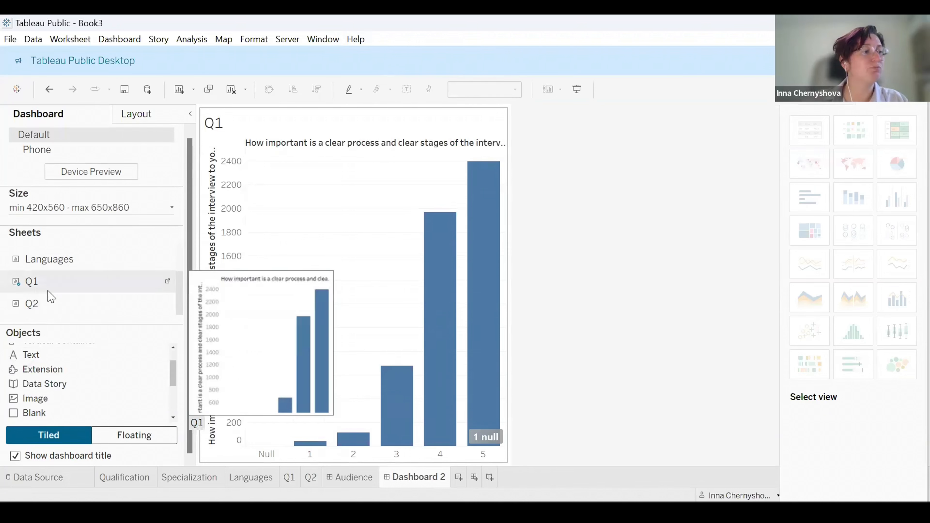
pyautogui.moveTo(33, 307); pyautogui.dragTo(592, 260)
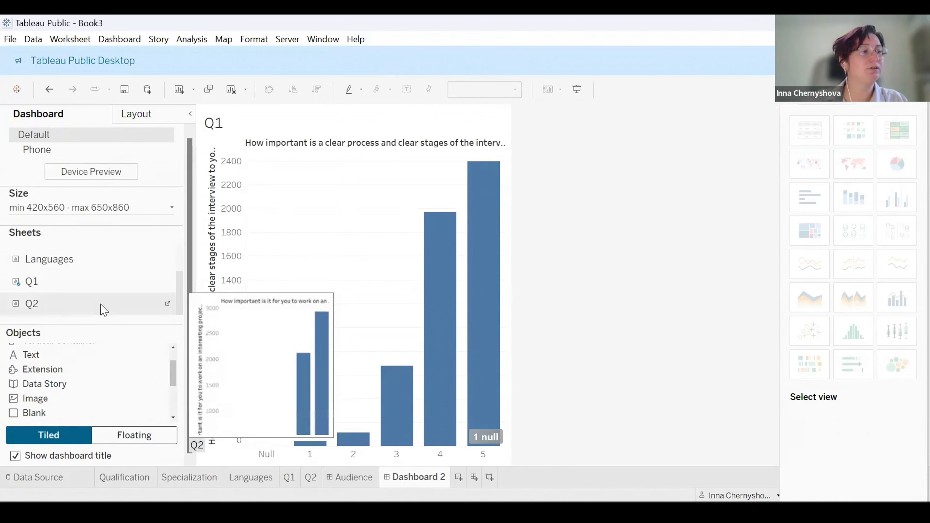
pyautogui.moveTo(60, 308); pyautogui.dragTo(322, 295)
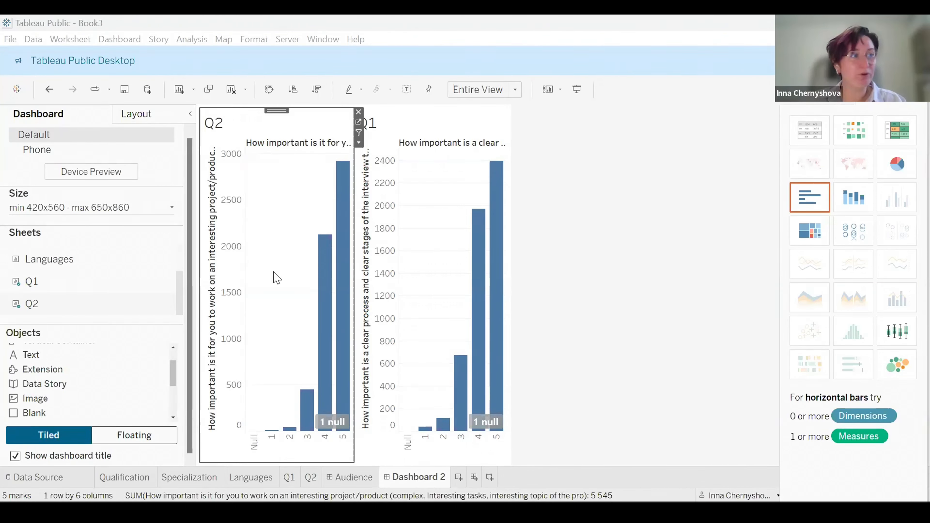
# Select bars on the Q2 chart to inspect their values, then clear the selection.
pyautogui.click(263, 179)
pyautogui.moveTo(263, 179); pyautogui.dragTo(423, 260)
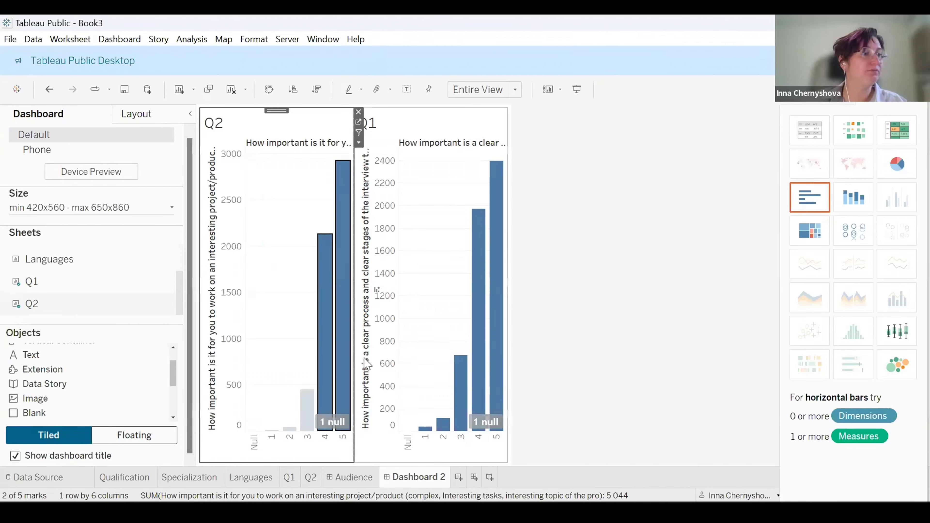
pyautogui.click(307, 410)
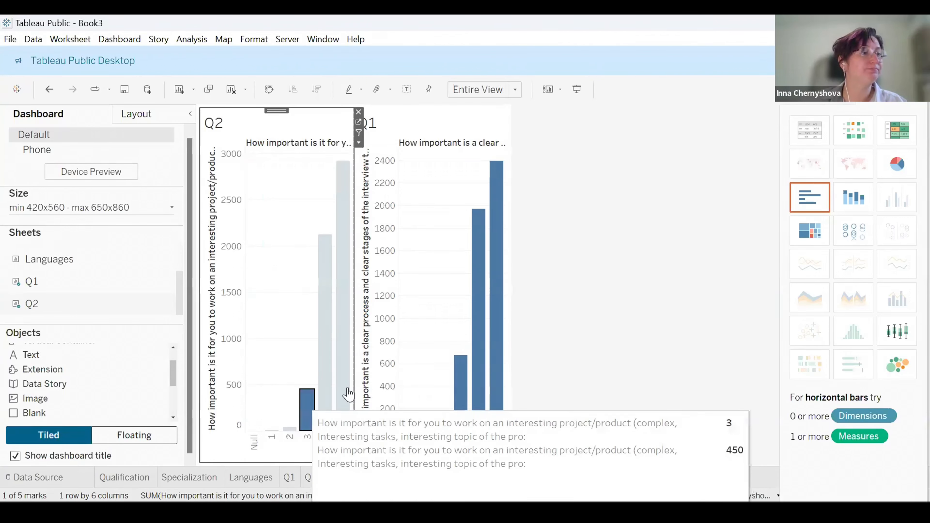
pyautogui.click(302, 322)
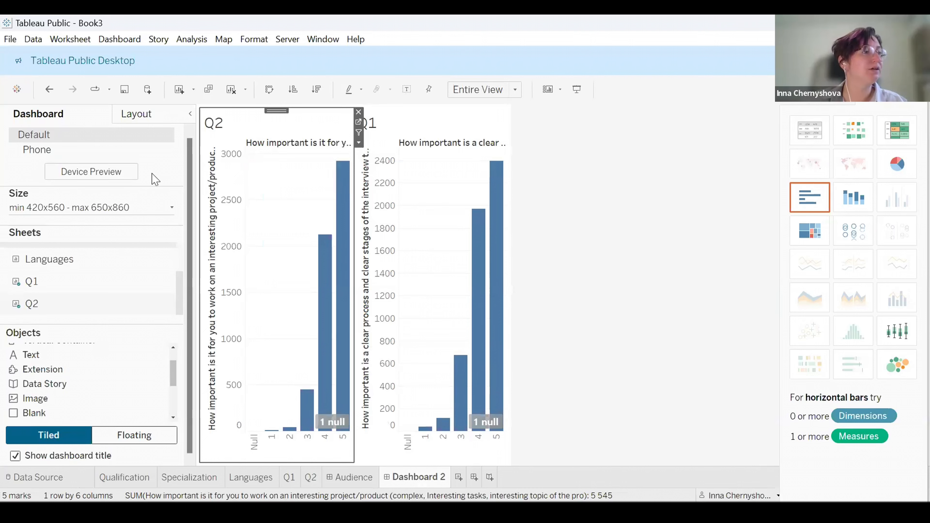
# Remove the phone layout and set the dashboard size to no minimum and a maximum of 1250 × 1260 px.
pyautogui.click(171, 208)
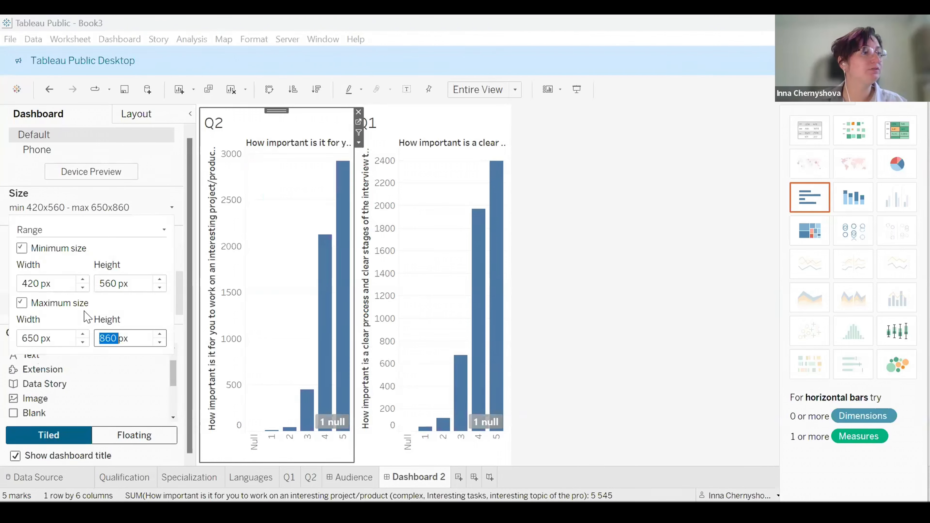
pyautogui.click(22, 249)
pyautogui.click(161, 152)
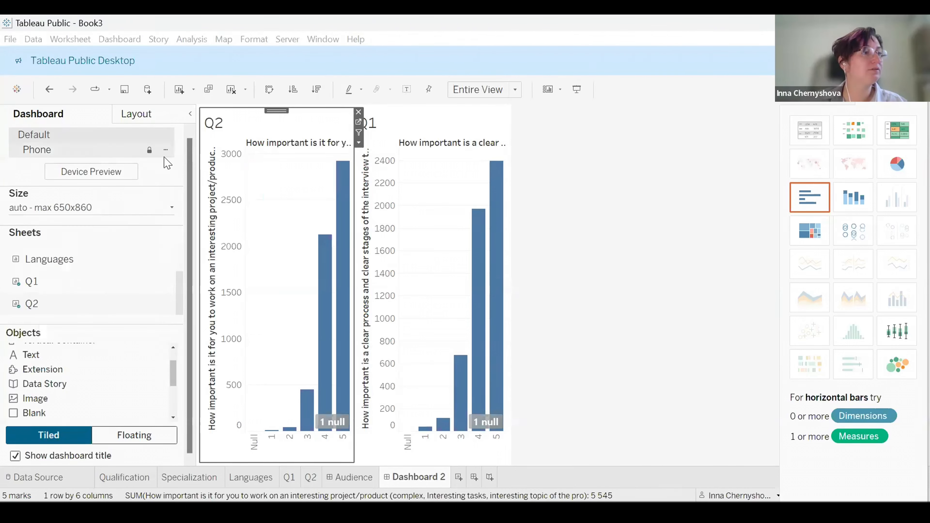
pyautogui.click(165, 150)
pyautogui.click(187, 198)
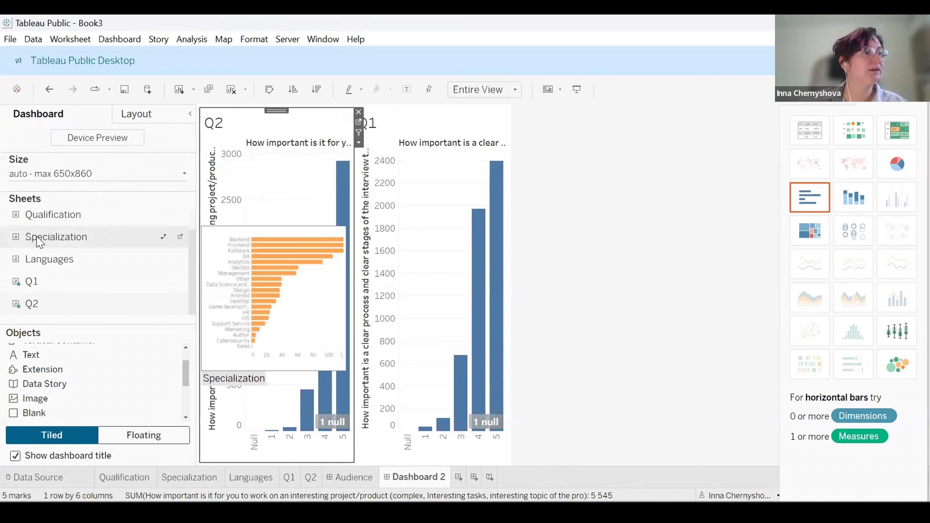
pyautogui.click(185, 175)
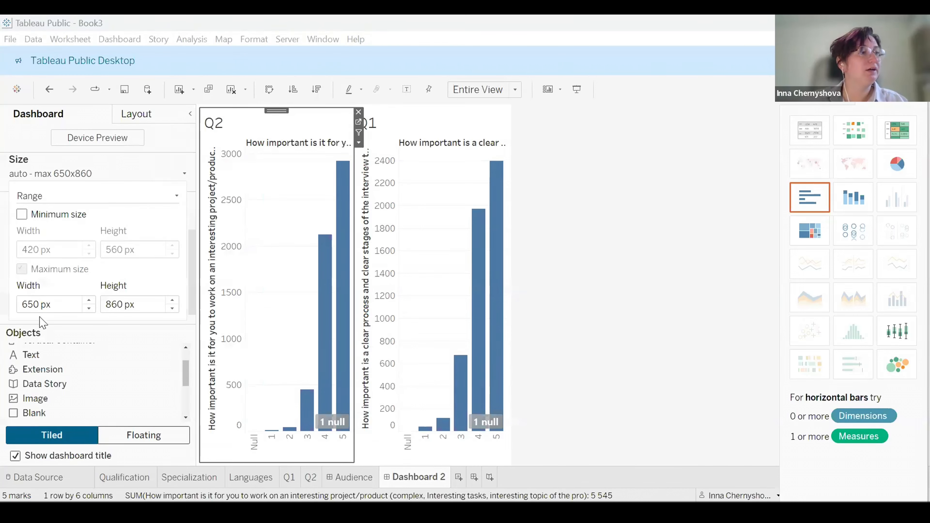
pyautogui.click(91, 300)
pyautogui.click(91, 300)
pyautogui.click(91, 300)
pyautogui.click(89, 300)
pyautogui.click(89, 300)
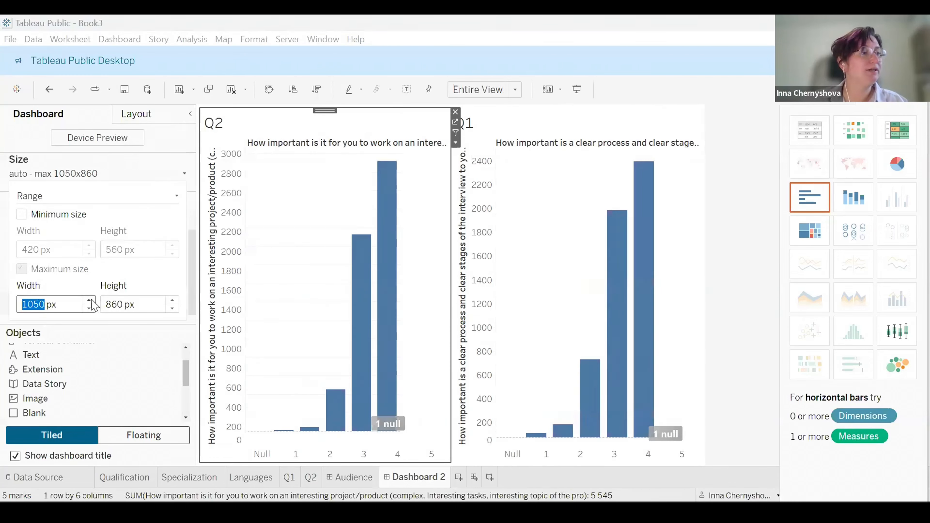
pyautogui.click(89, 300)
pyautogui.click(172, 300)
pyautogui.click(172, 300)
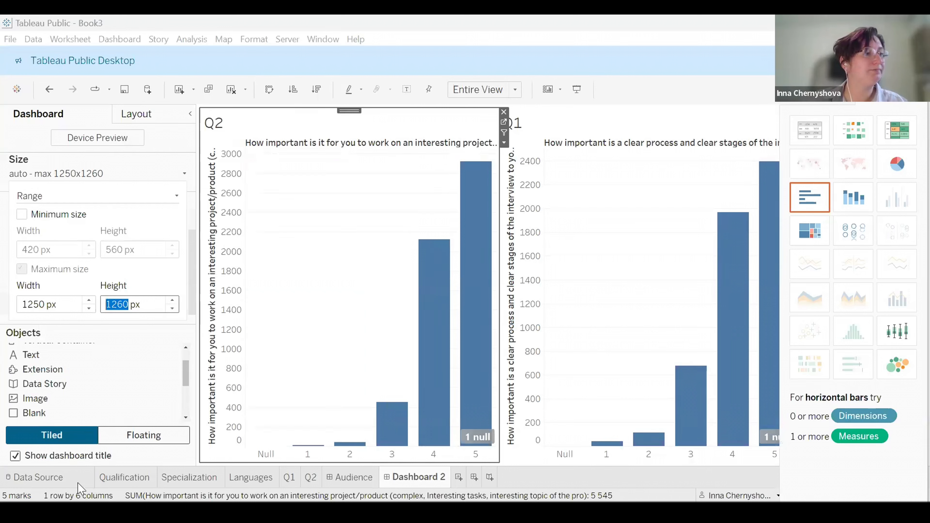
# Resize the Q2 and Q1 views by moving the divider between them.
pyautogui.click(129, 116)
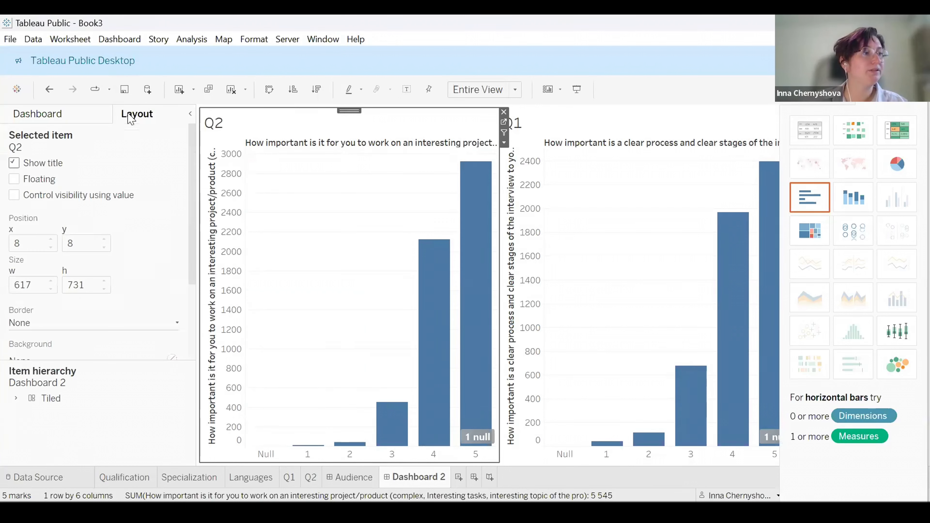
pyautogui.click(64, 110)
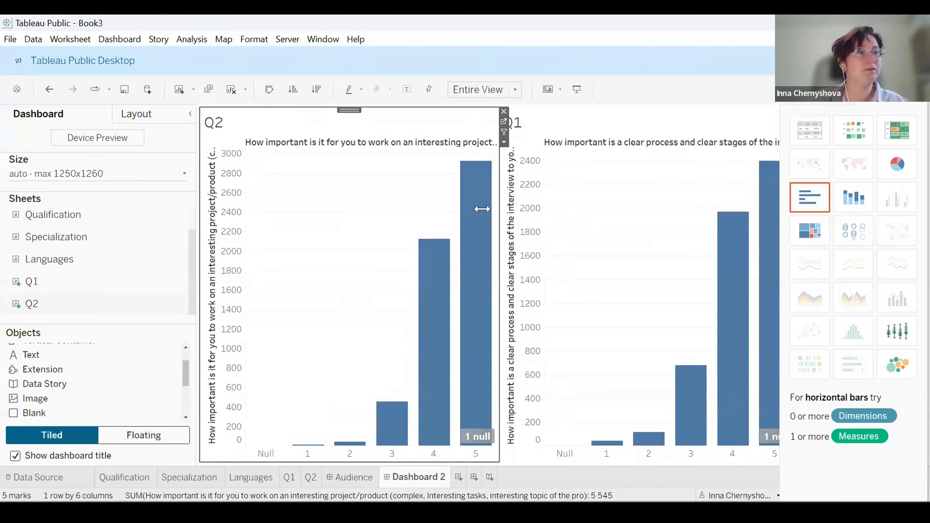
pyautogui.moveTo(497, 208); pyautogui.dragTo(517, 210)
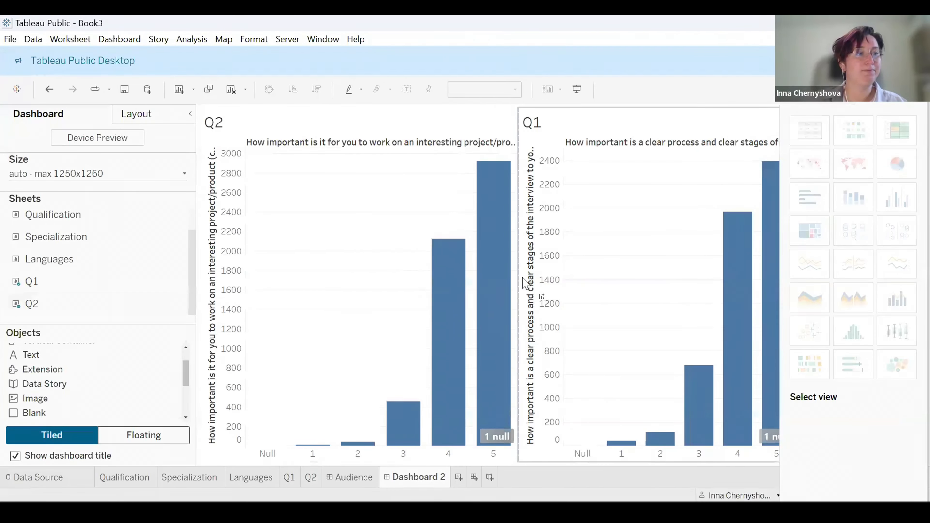
pyautogui.moveTo(515, 271); pyautogui.dragTo(470, 281)
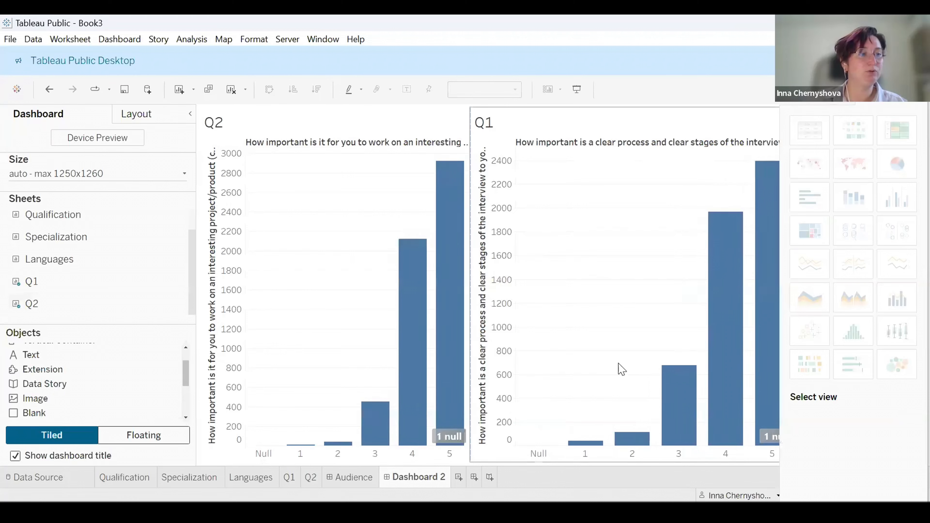
# Rename the dashboard as Responses.
pyautogui.doubleClick(409, 478)
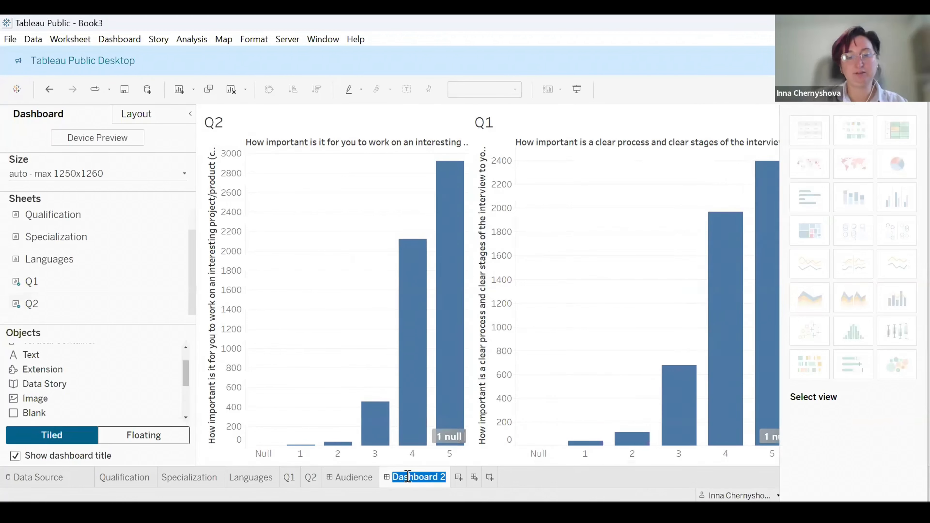
pyautogui.write('Responses')
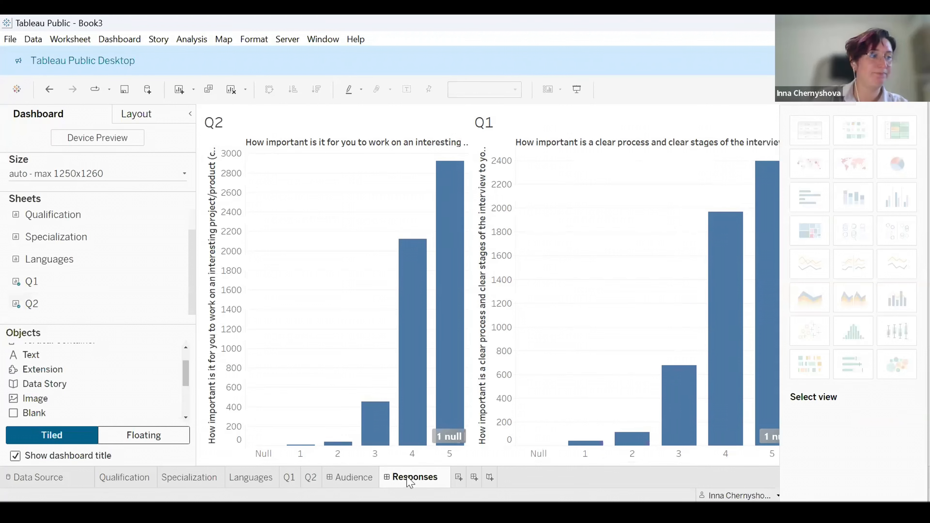
pyautogui.press('Return')
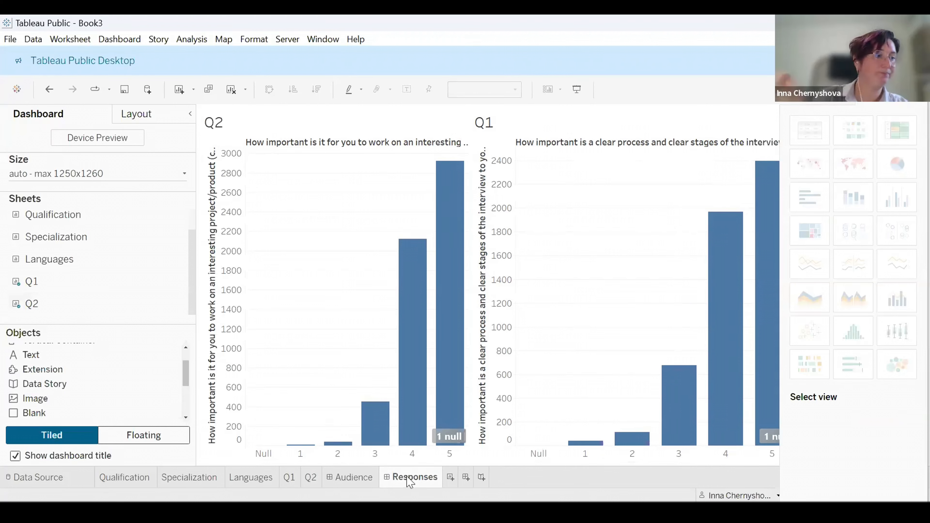
# Save the workbook as Book3 in the Workbooks folder.
pyautogui.click(346, 477)
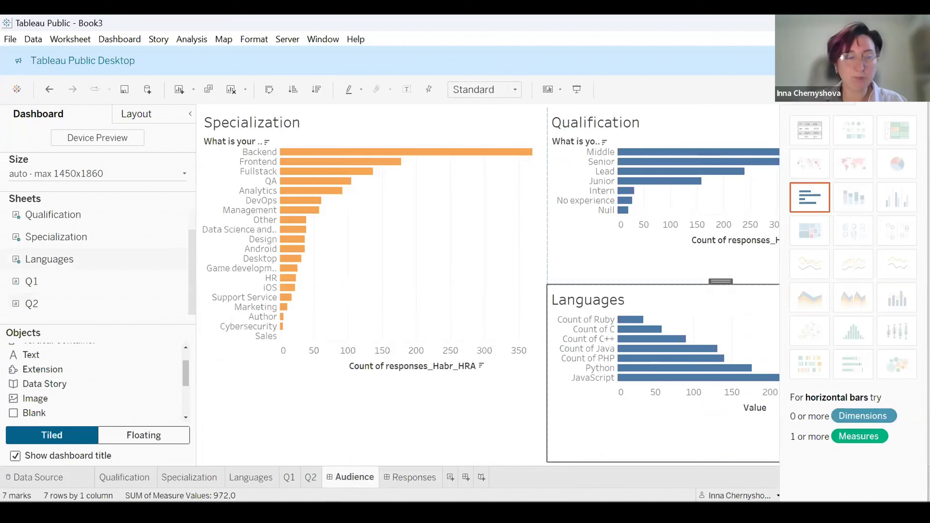
pyautogui.click(10, 40)
pyautogui.click(43, 120)
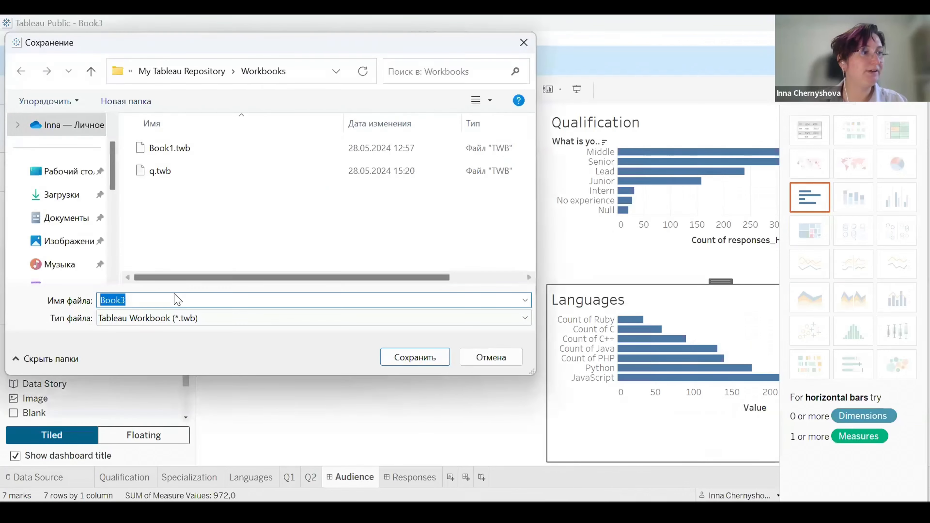
pyautogui.click(409, 356)
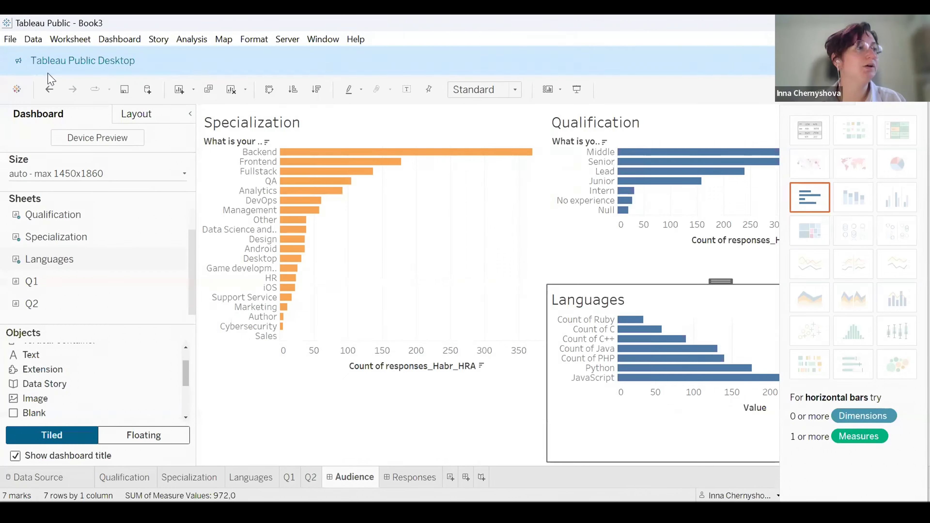
pyautogui.click(6, 40)
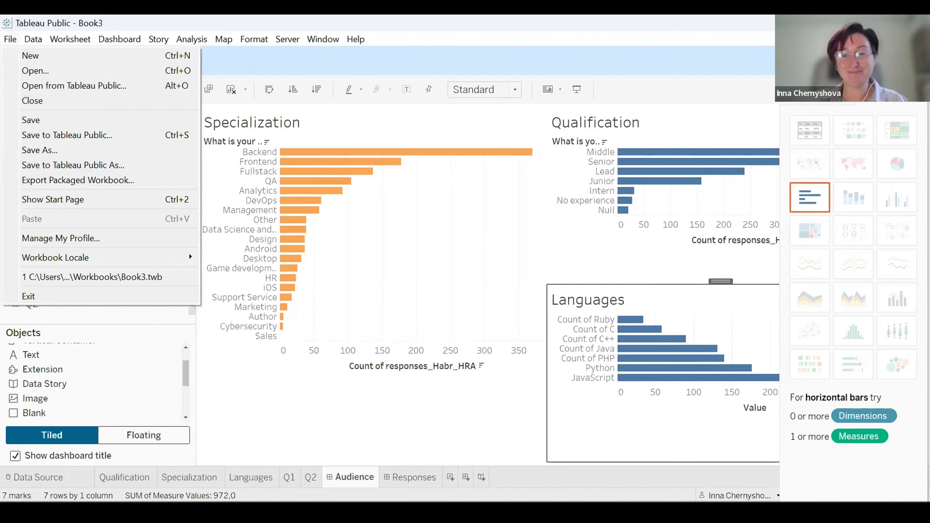
pyautogui.press('Escape')
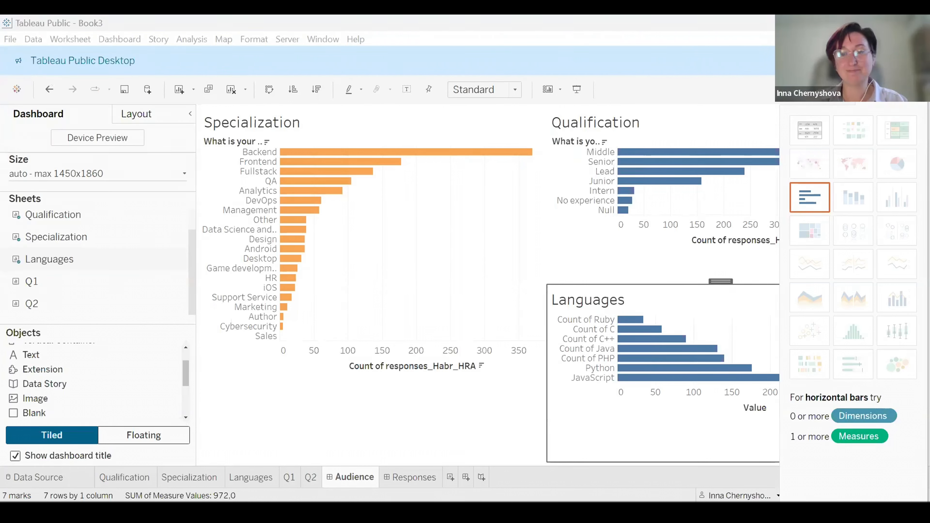